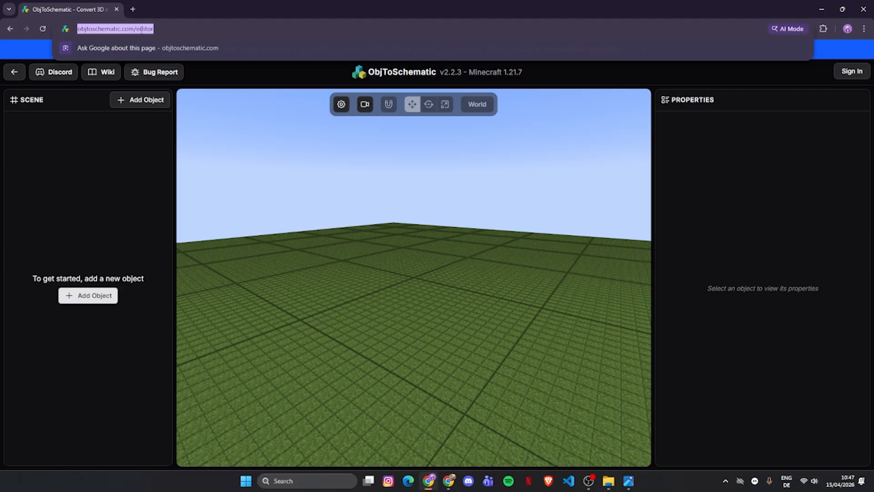
Open the legacy version of the converter at objtoschematic.com/legacy.
left_click(156, 30)
double_click(164, 30)
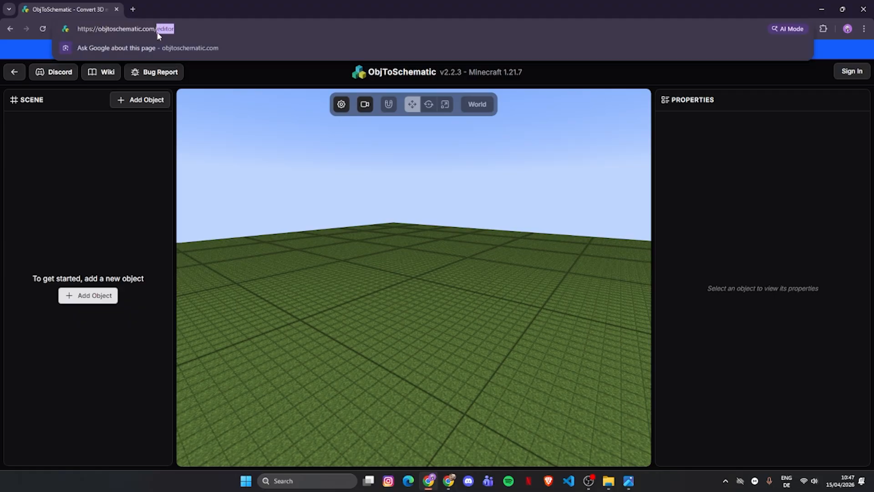
type("legacy")
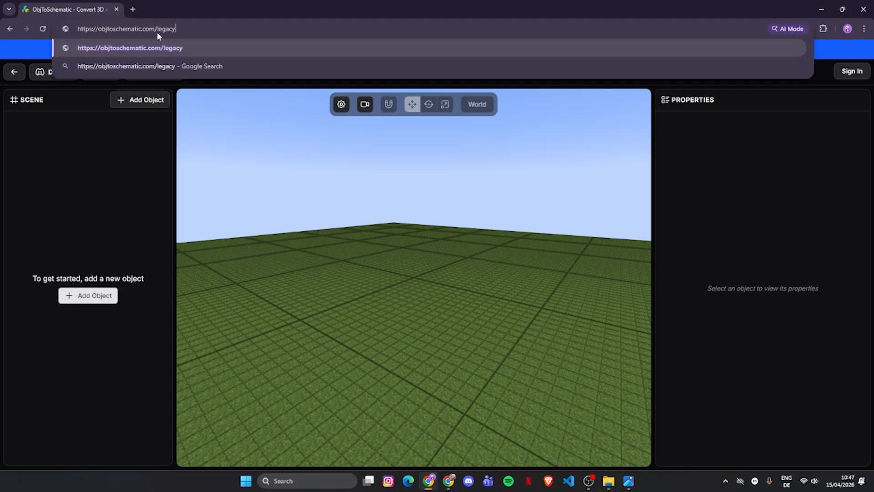
key("Return")
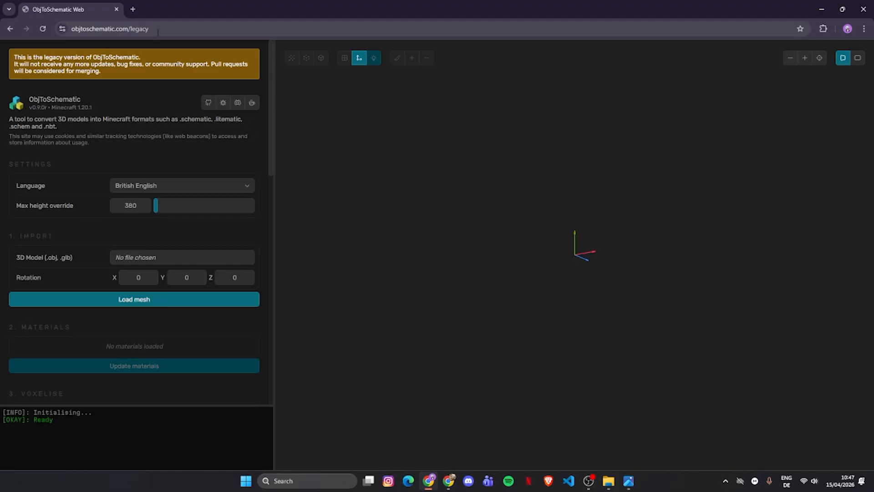
double_click(159, 29)
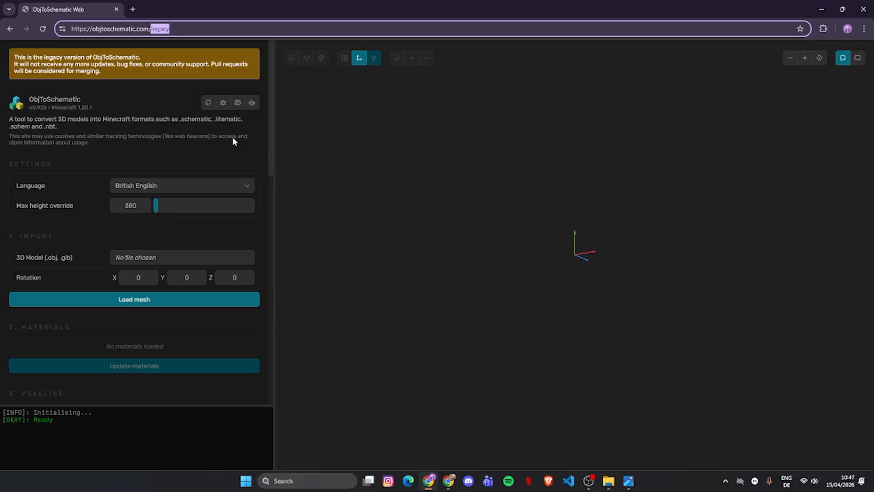
scroll(199, 130, "down", 2)
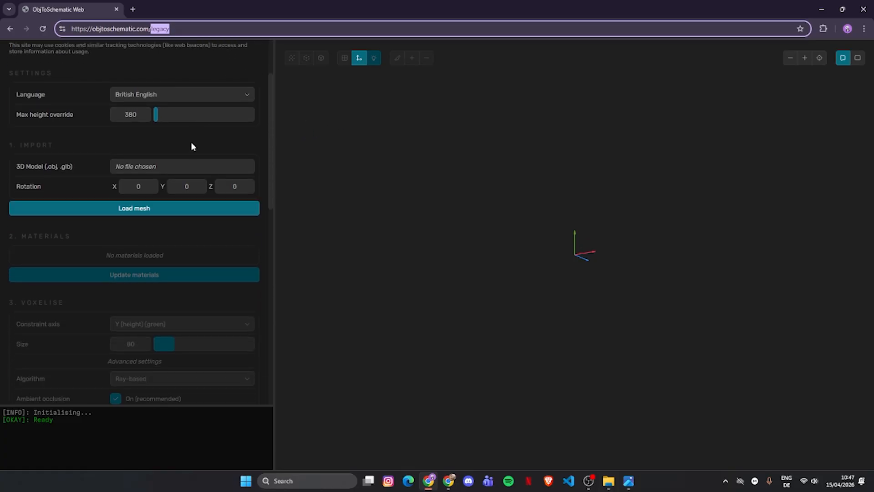
scroll(191, 147, "up", 2)
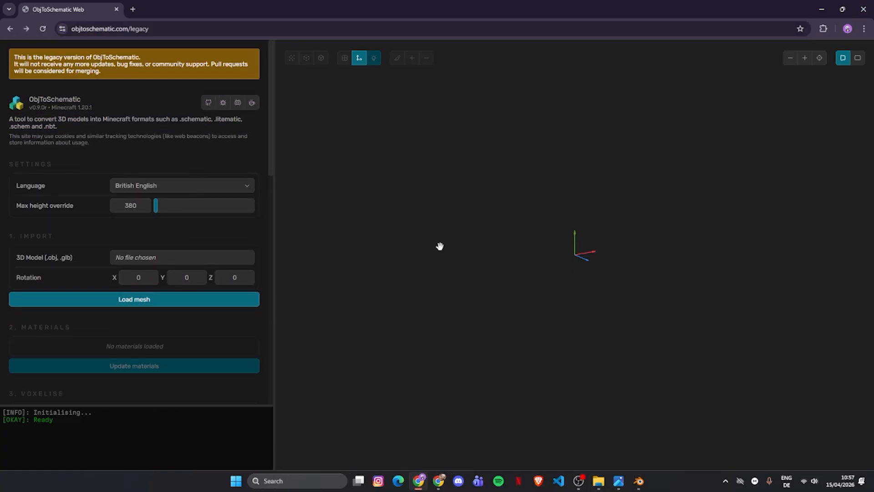
left_click(247, 26)
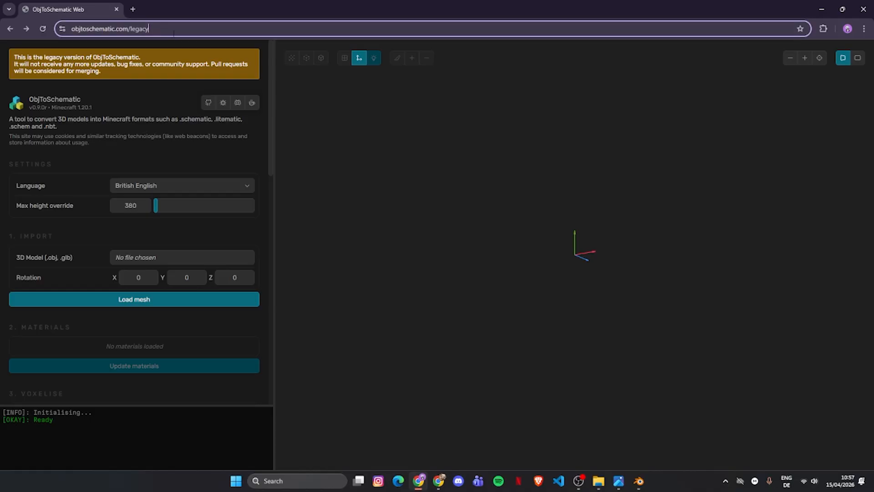
left_click(436, 156)
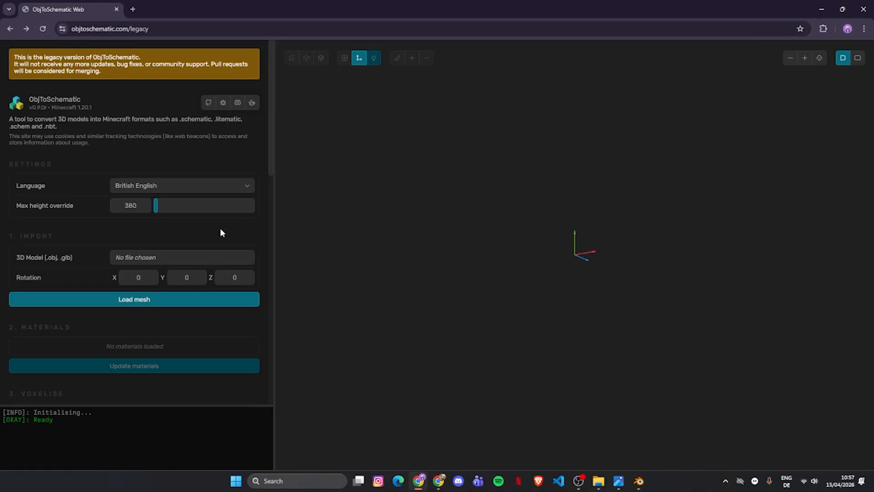
Choose pokemon.glb from the Downloads folder as the 3D model and load its mesh.
left_click(190, 258)
left_click(108, 93)
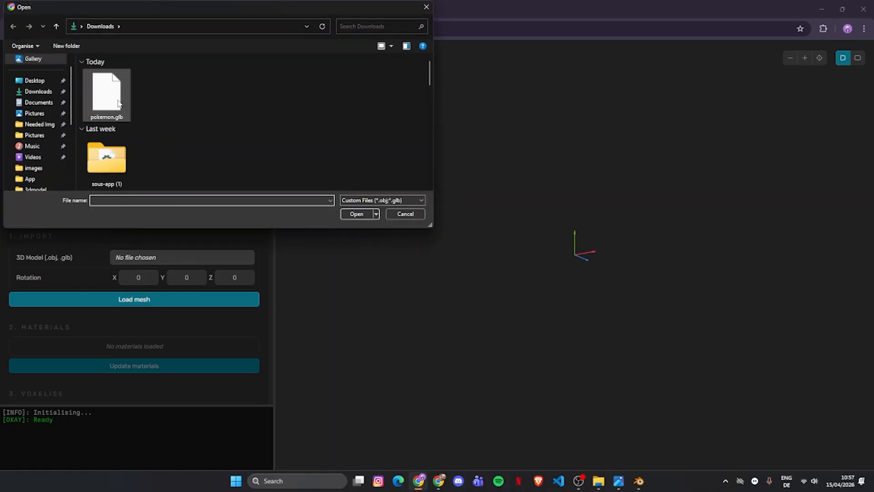
left_click(360, 213)
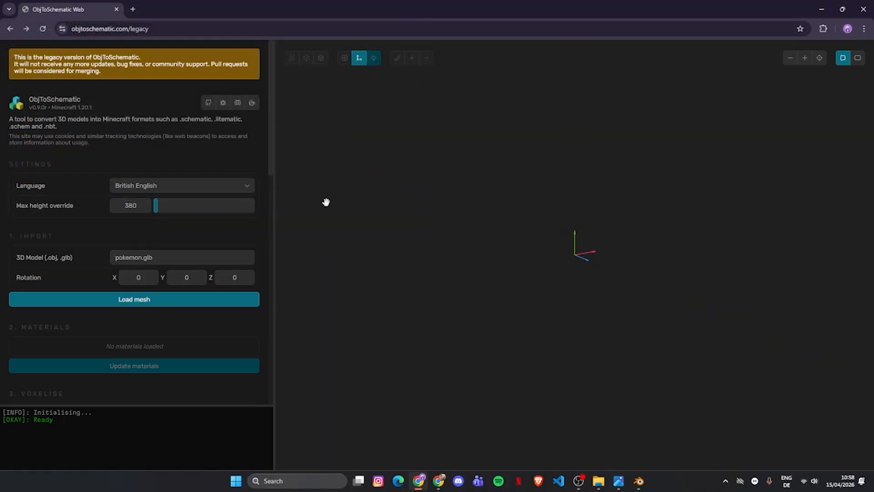
left_click(224, 299)
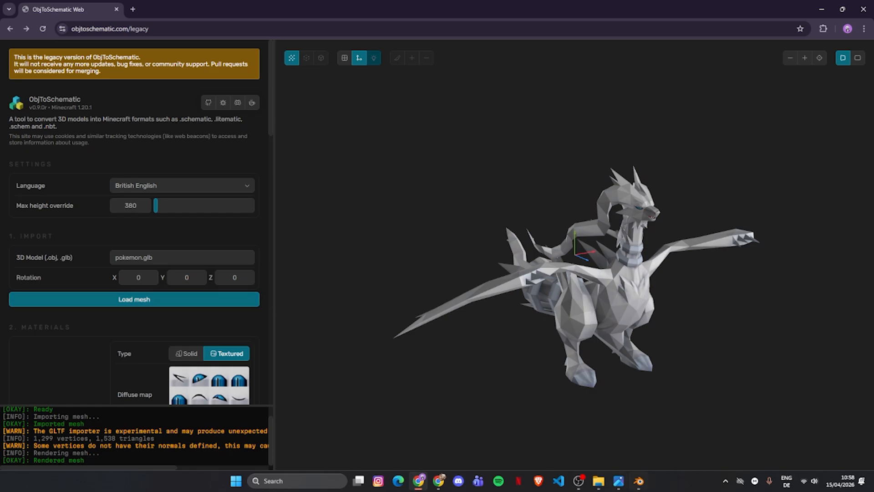
Compare the loaded dragon mesh with the source model in Blender and examine it from several sides.
left_click(639, 481)
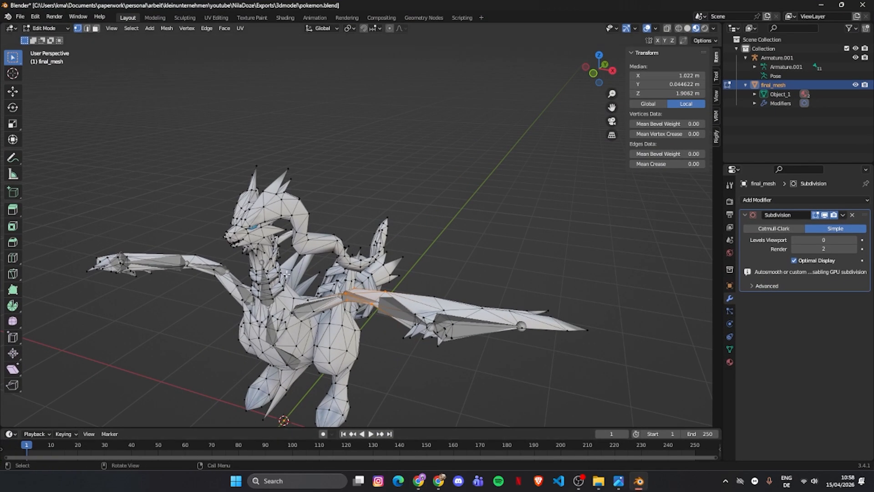
left_click(829, 6)
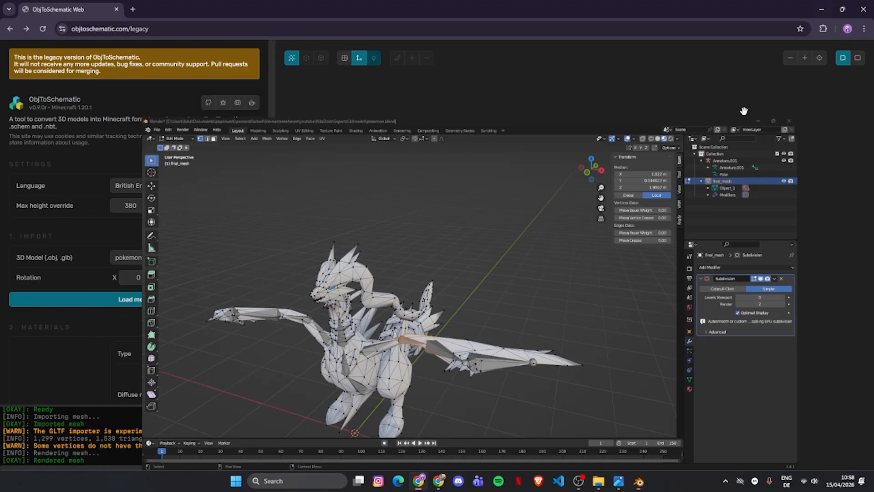
left_click_drag(726, 293, 597, 273)
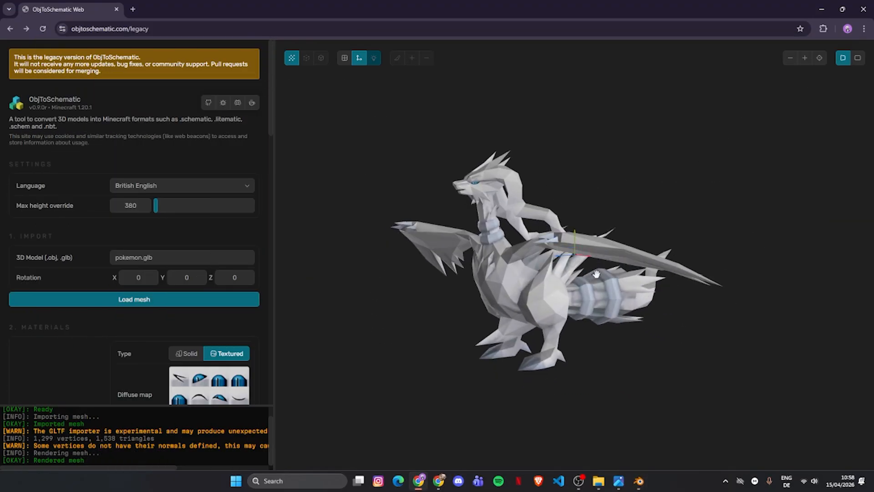
left_click(639, 481)
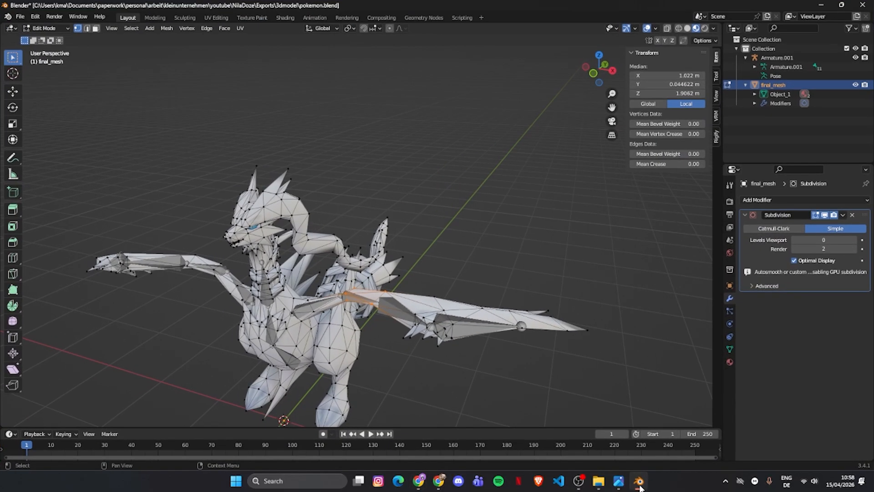
left_click(638, 481)
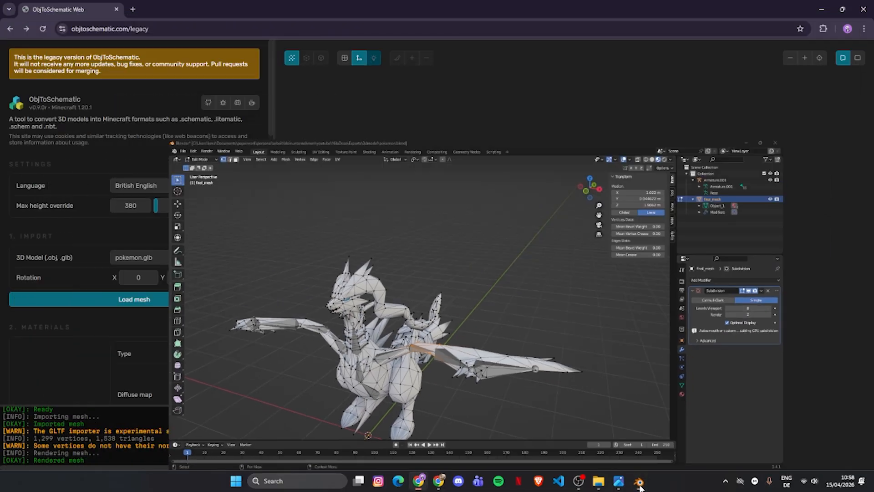
left_click_drag(674, 189, 595, 178)
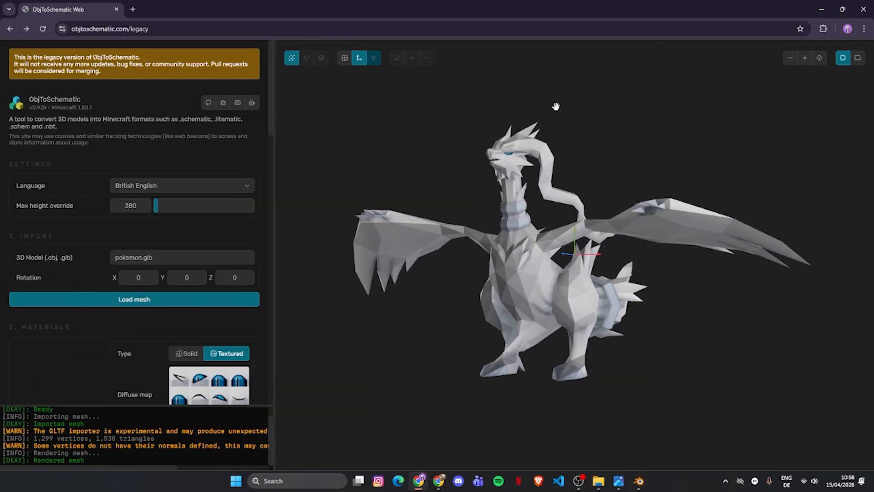
left_click_drag(557, 149, 611, 176)
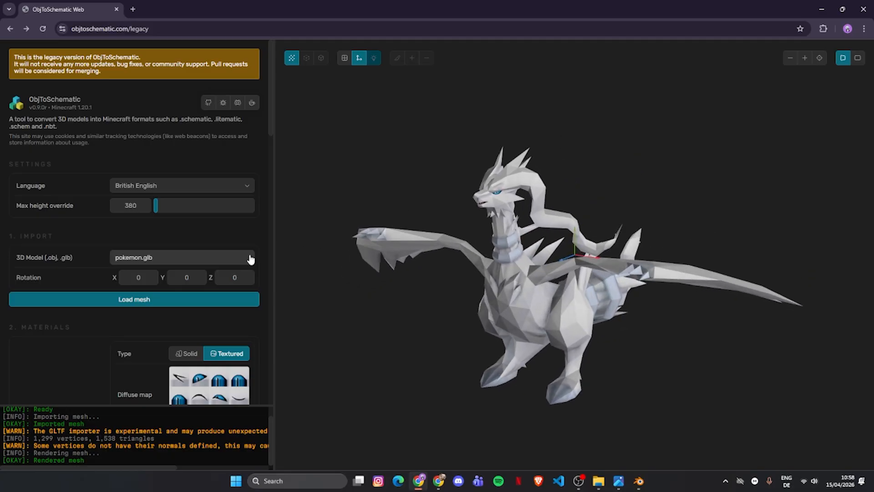
Examine the diffuse maps and texture settings of material_0 and body_1 against the dragon model.
scroll(255, 248, "down", 1)
scroll(256, 251, "down", 1)
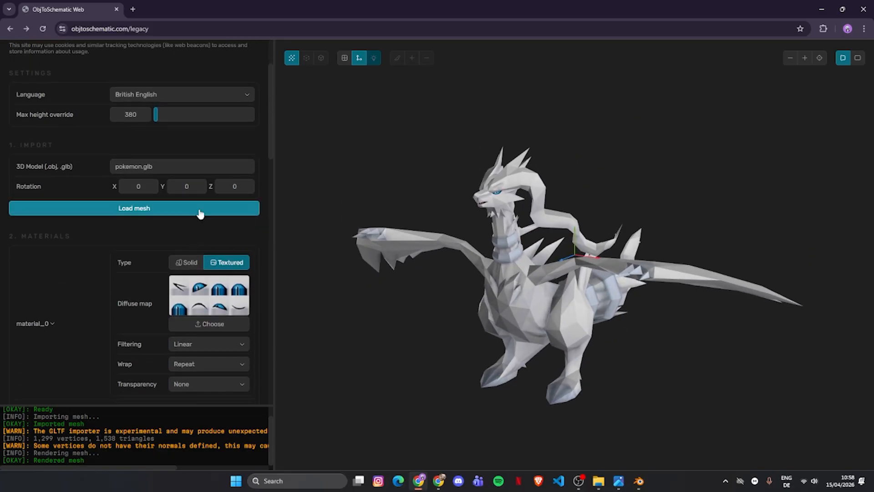
left_click_drag(471, 204, 561, 209)
scroll(114, 253, "down", 5)
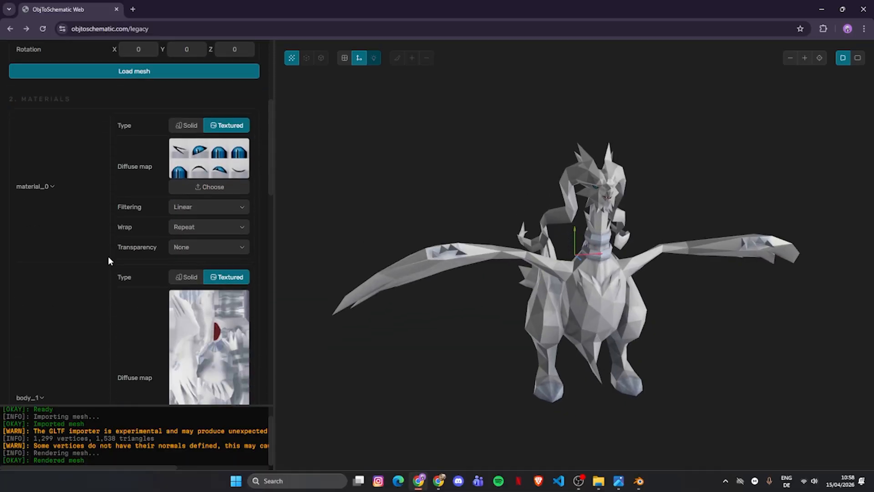
left_click_drag(651, 190, 572, 412)
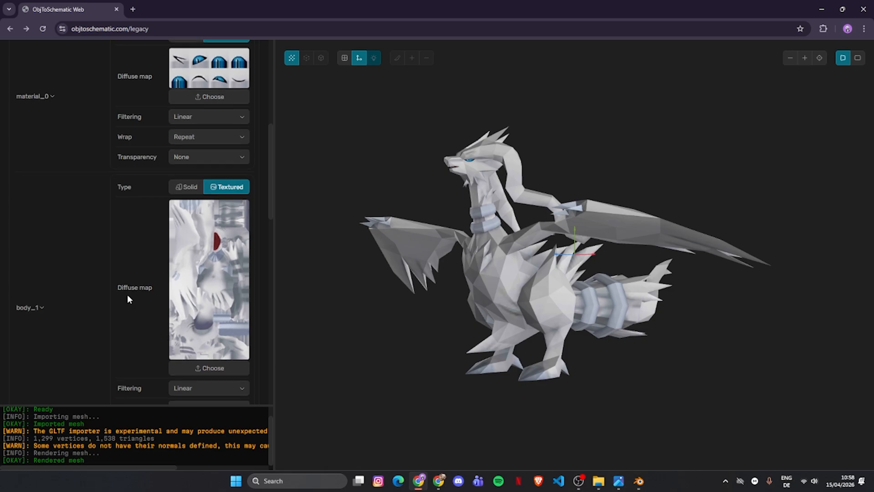
scroll(121, 296, "up", 2)
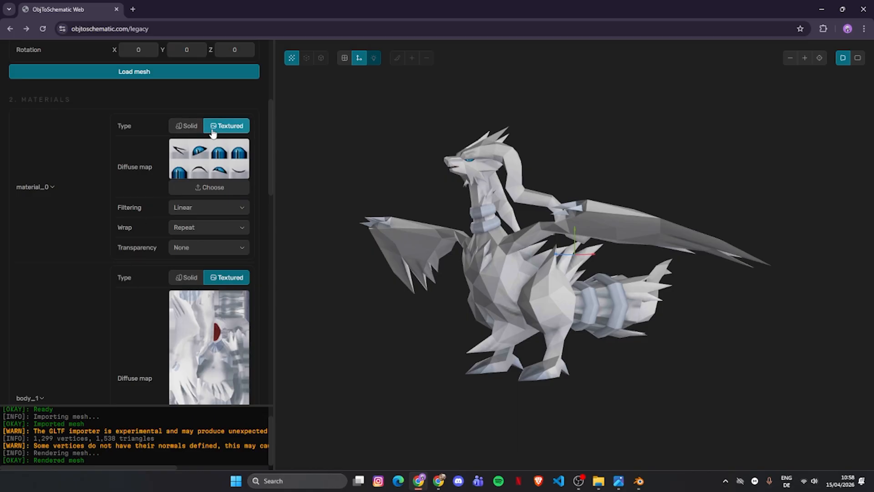
scroll(95, 257, "down", 1)
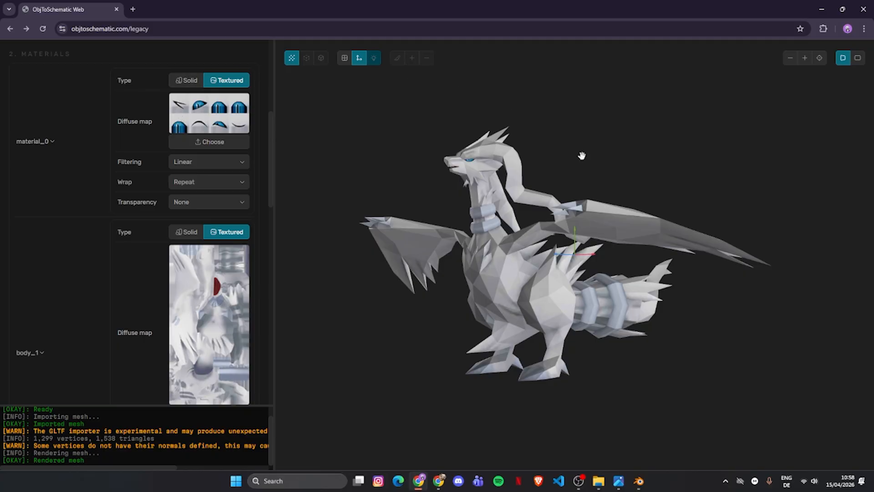
scroll(166, 273, "down", 2)
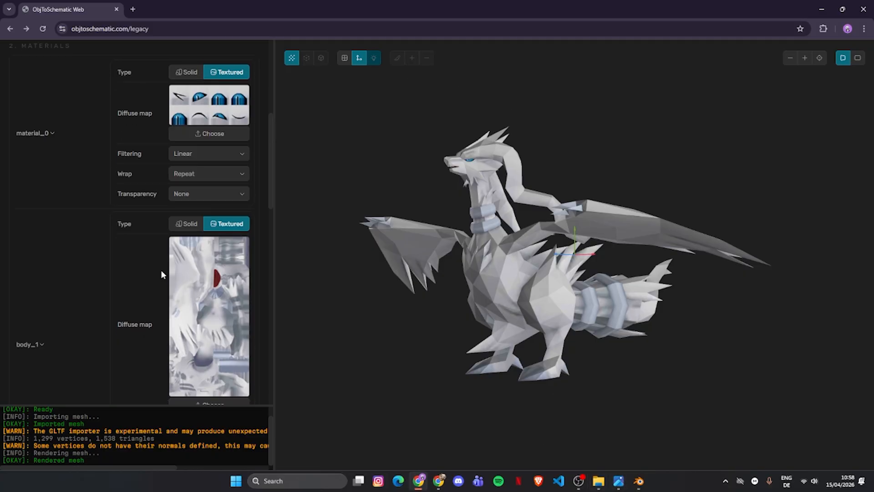
Switch to File Explorer and examine the PNG files in the textures folder of legendary_pokemon_reshiram.
mouse_move(600, 486)
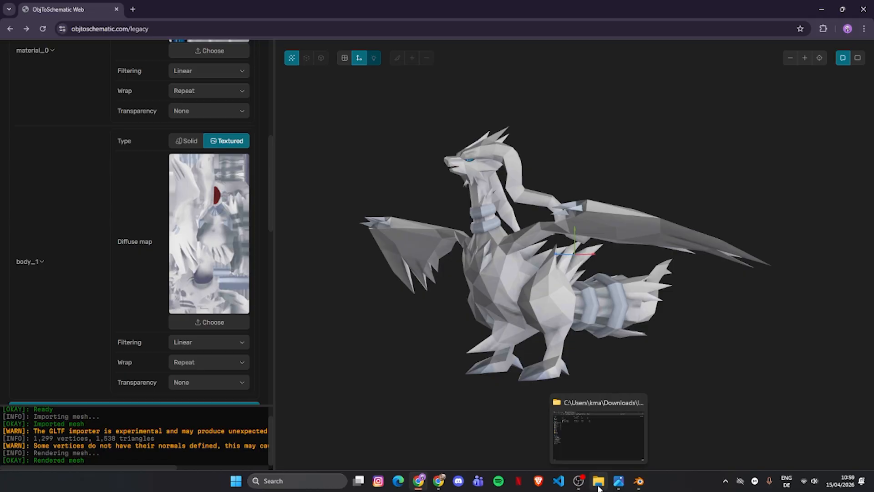
left_click(600, 488)
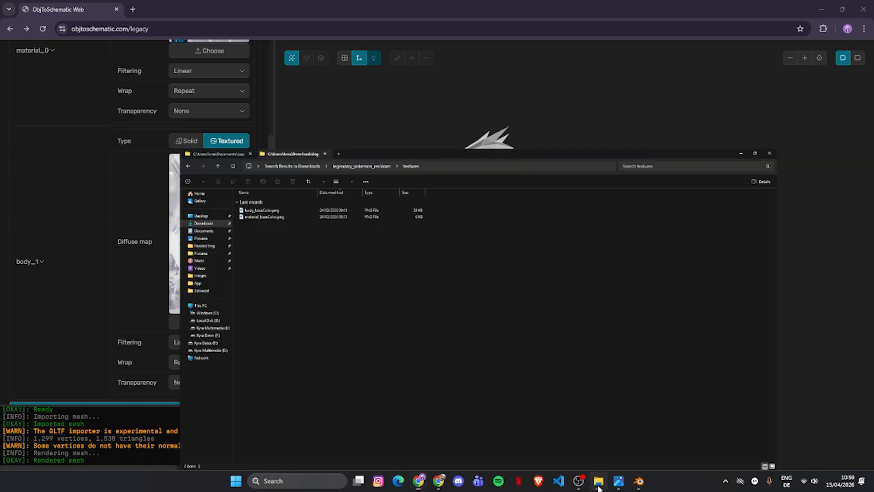
left_click(56, 25)
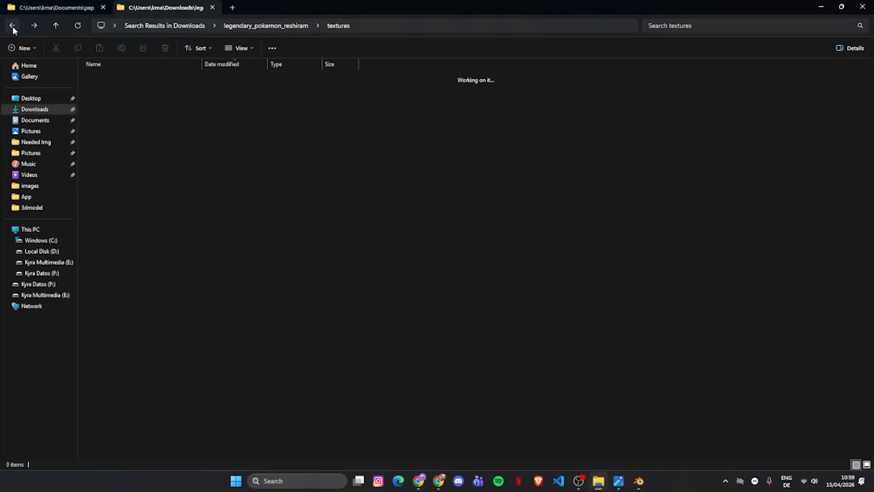
mouse_move(110, 147)
left_mouse_down()
mouse_move(93, 86)
mouse_move(117, 143)
left_mouse_up()
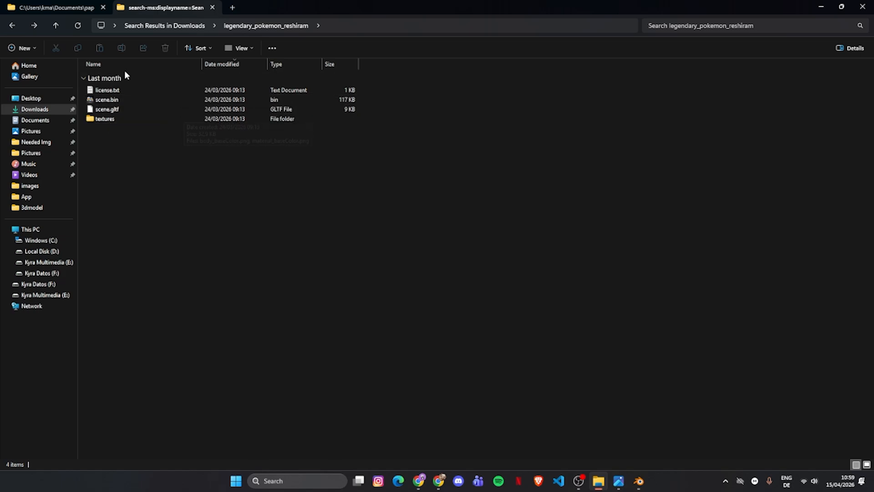
double_click(105, 119)
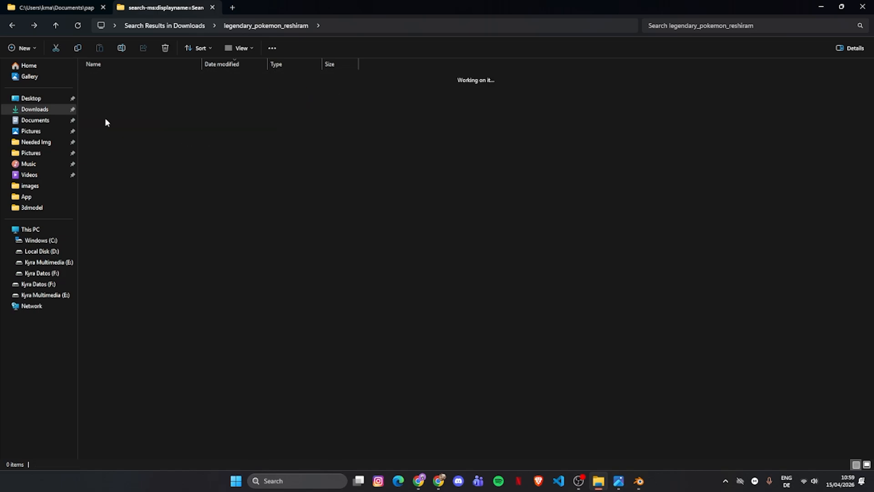
left_click_drag(133, 115, 105, 95)
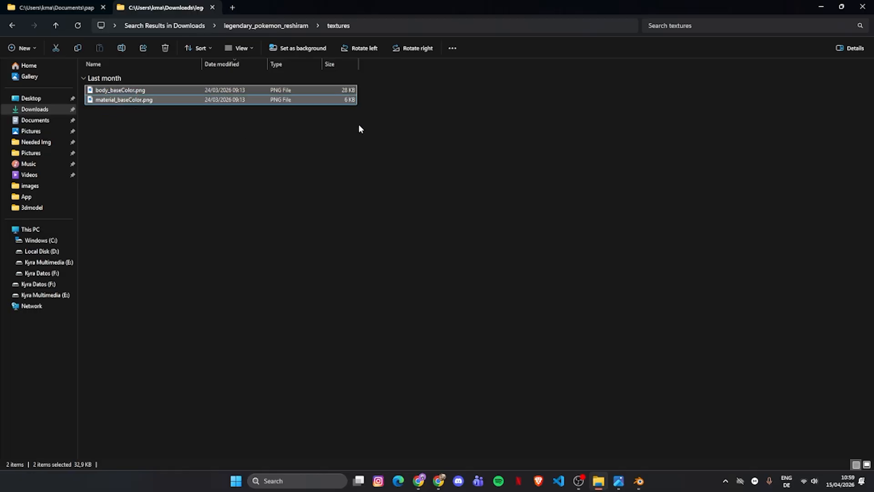
left_click(823, 7)
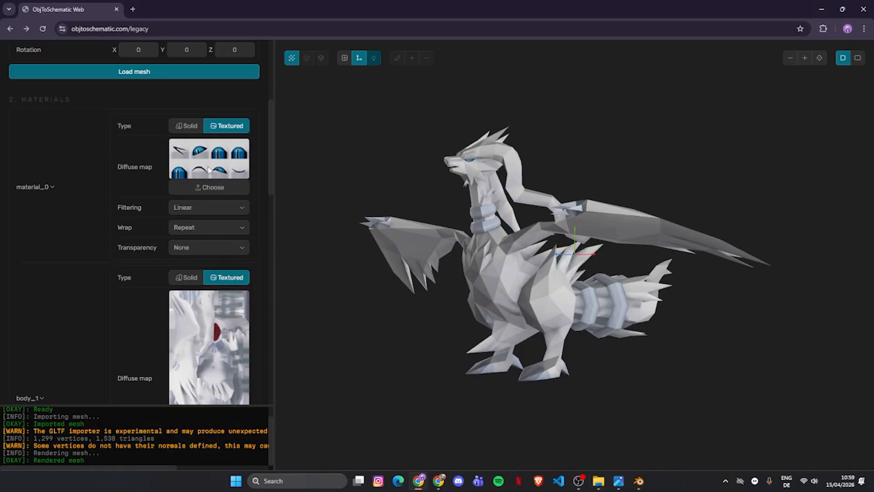
Set the voxelise size to 200 along the Y (height) constraint axis.
scroll(479, 266, "down", 3)
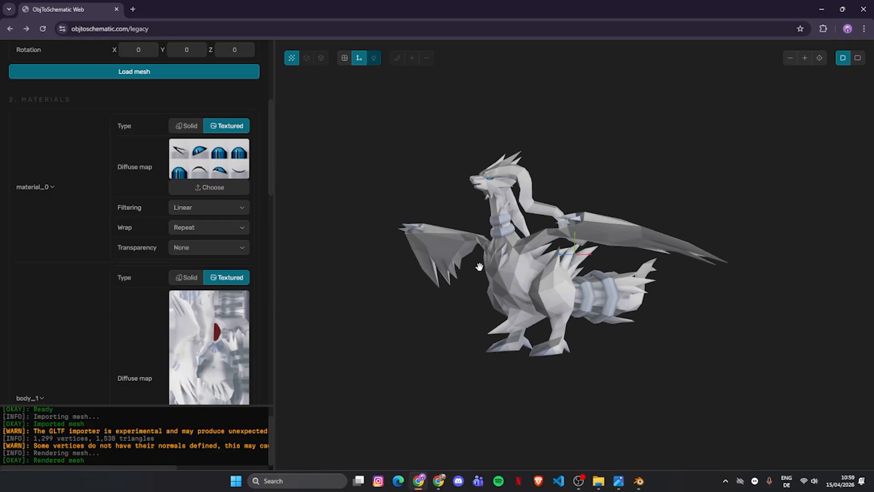
scroll(207, 309, "down", 1)
scroll(206, 310, "down", 7)
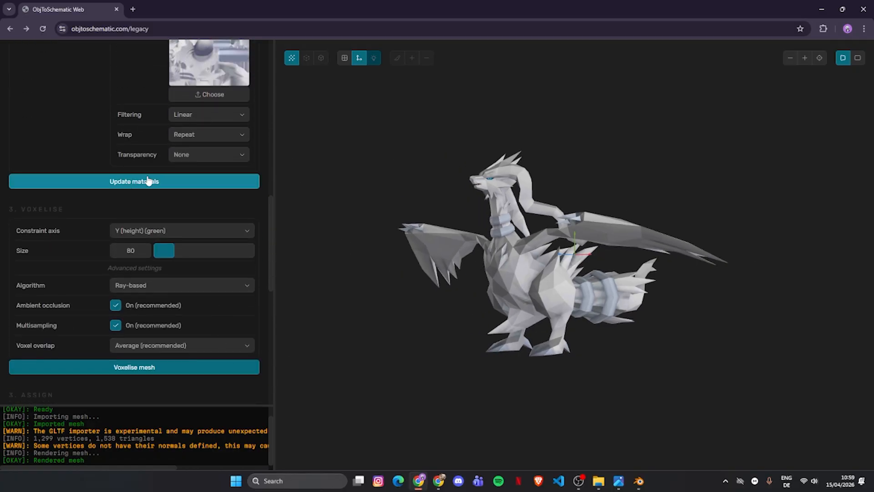
scroll(57, 257, "down", 2)
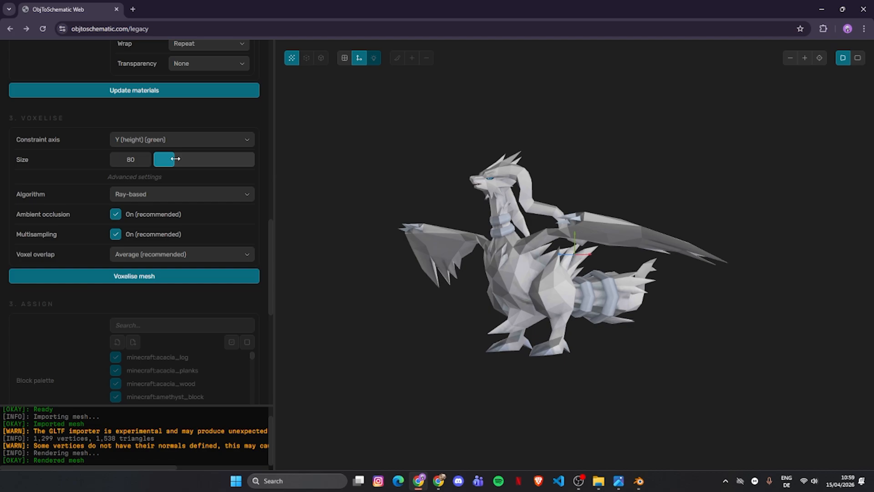
left_click_drag(176, 163, 206, 161)
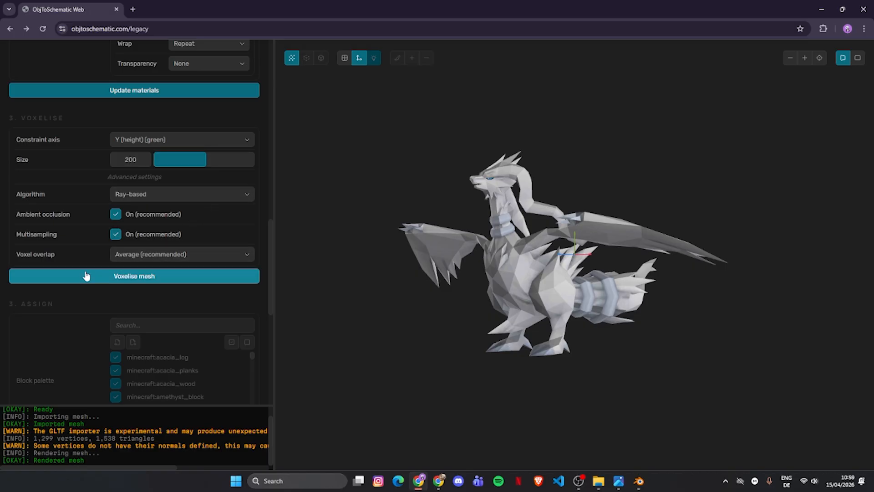
Voxelise the dragon mesh with the current settings and check the voxel model from the front.
left_click(154, 281)
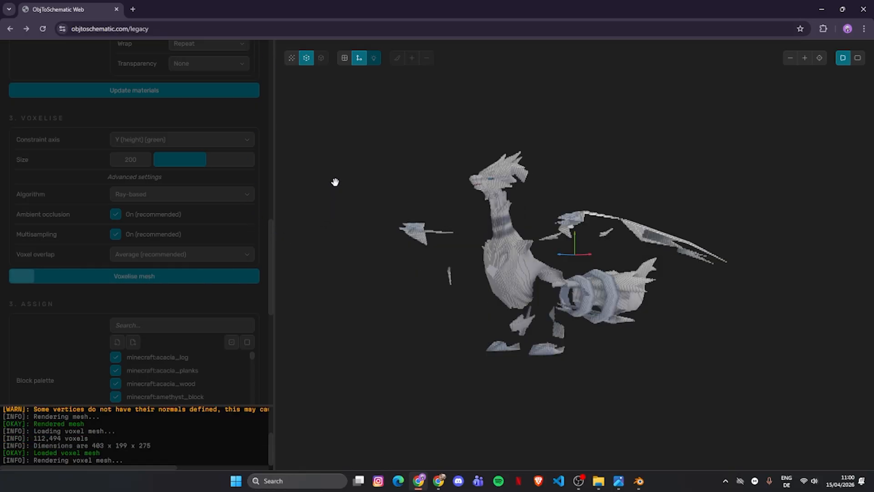
left_click_drag(406, 212, 493, 187)
scroll(49, 303, "down", 1)
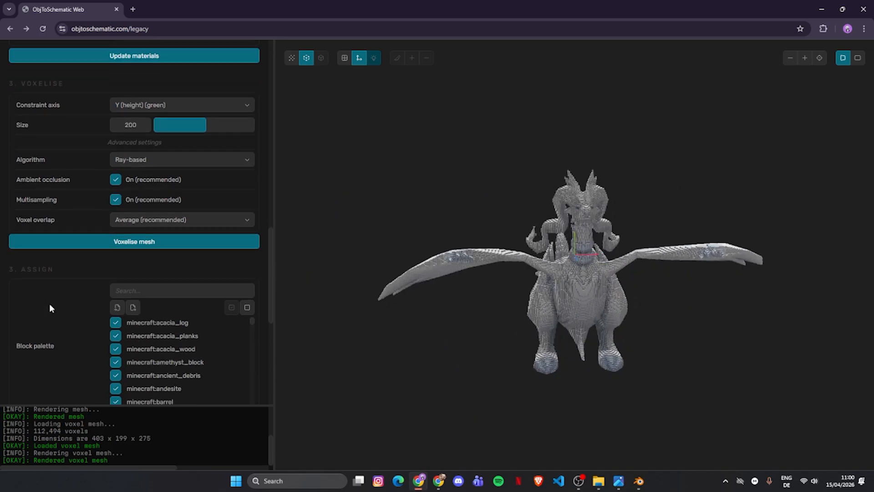
Look through the block palette in the Assign section and export it as block-palette.txt.
scroll(50, 305, "down", 3)
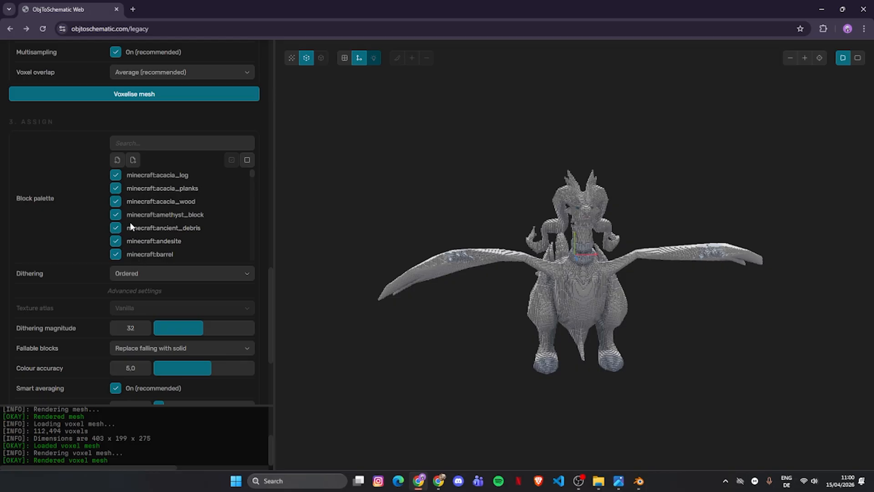
scroll(131, 226, "down", 6)
scroll(132, 227, "down", 10)
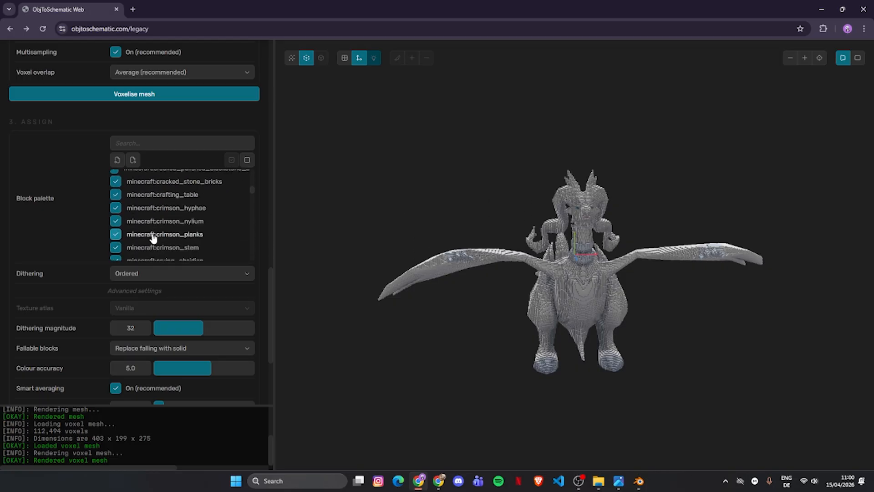
scroll(158, 241, "down", 3)
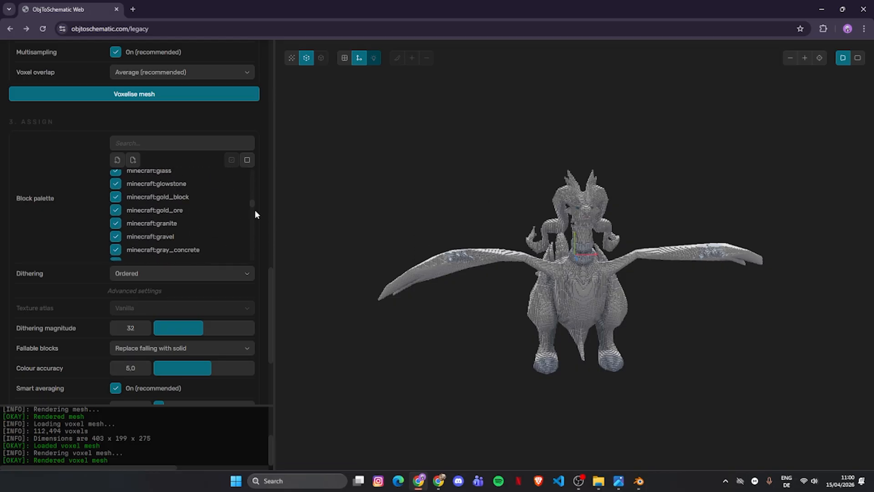
left_click_drag(254, 203, 240, 163)
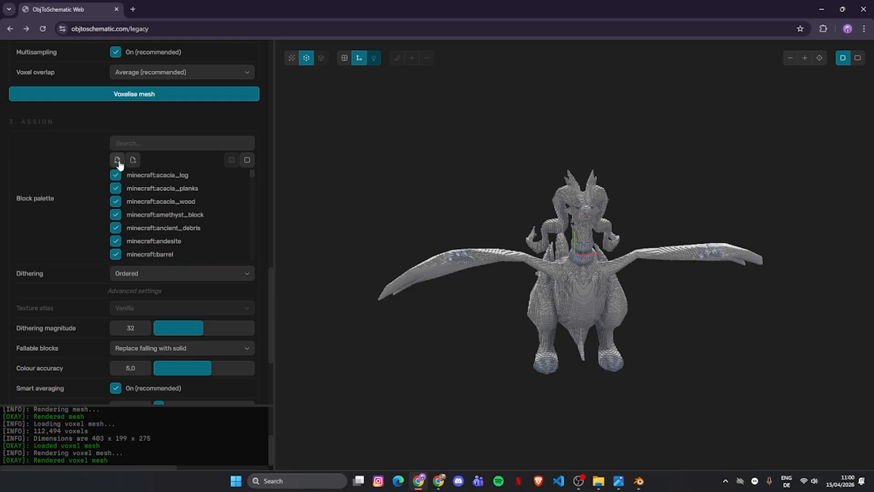
scroll(211, 173, "down", 8)
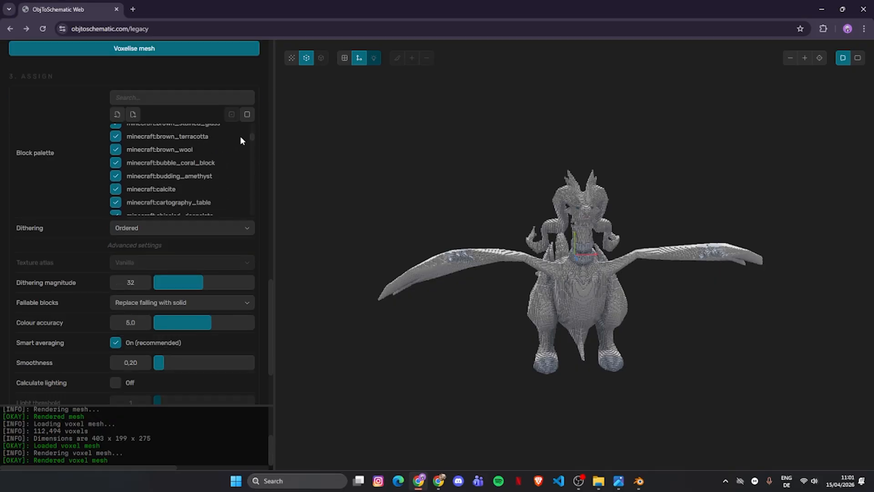
left_click_drag(255, 138, 227, 111)
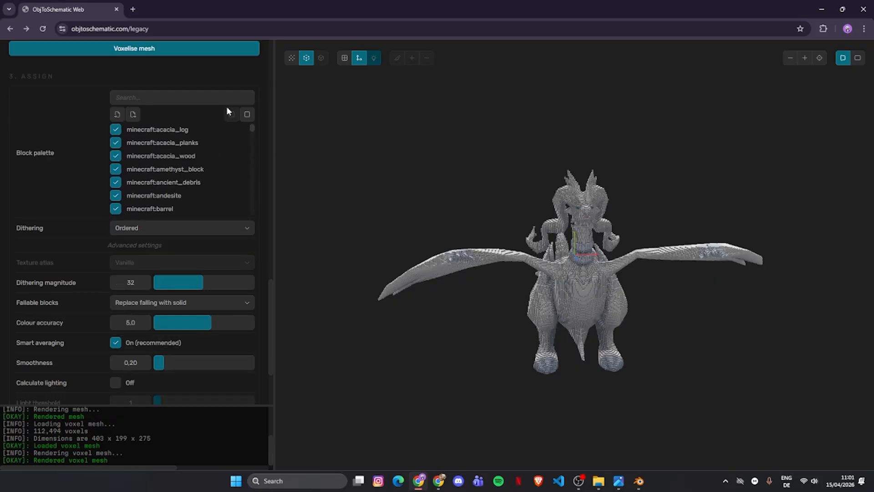
left_click(133, 115)
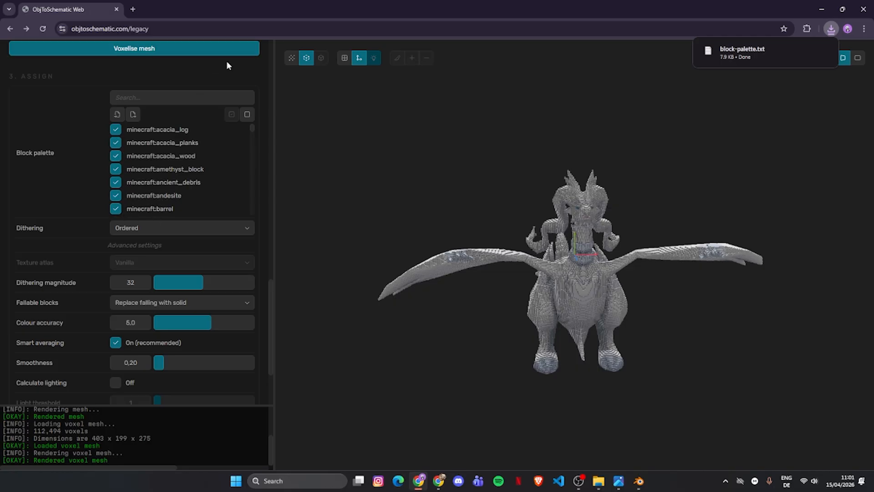
Set the colour accuracy to 7.0 and assign Minecraft blocks to the voxel dragon using the full palette.
left_click_drag(253, 129, 246, 218)
scroll(74, 114, "down", 3)
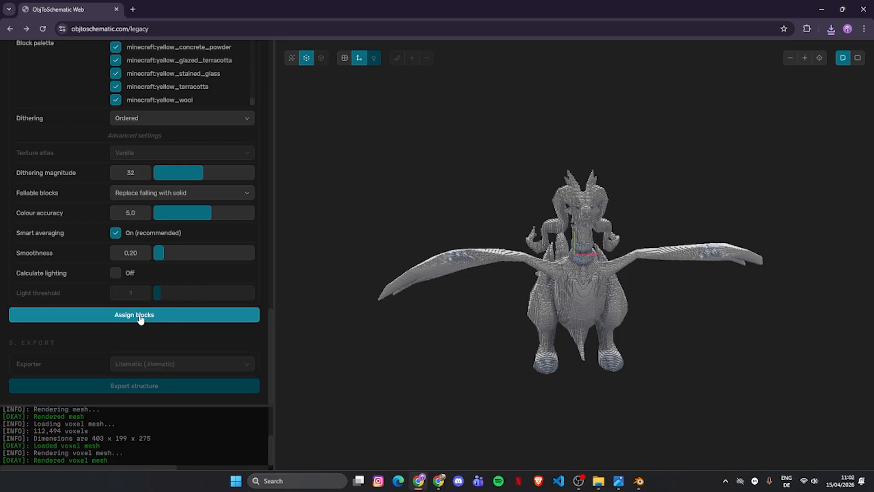
scroll(206, 295, "up", 2)
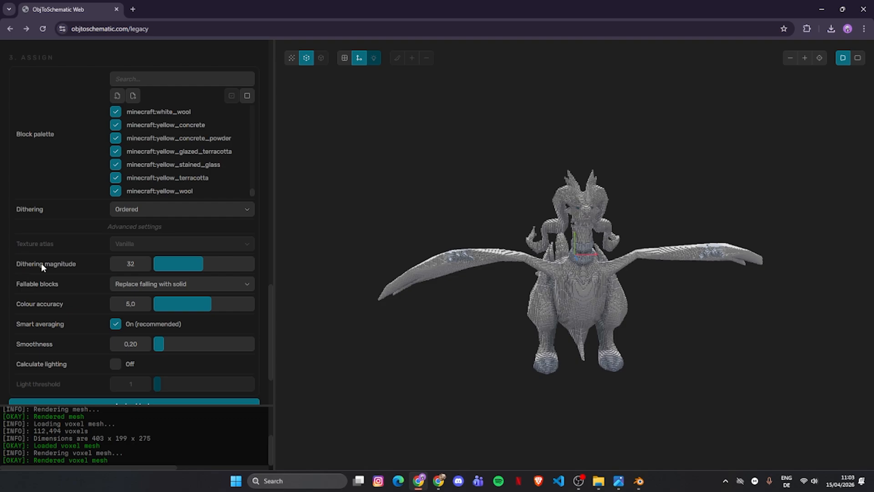
scroll(79, 268, "down", 2)
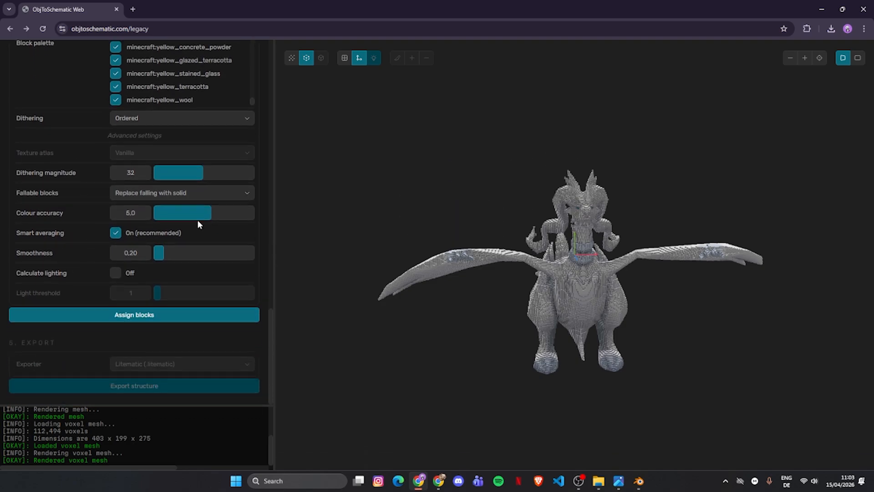
left_click_drag(214, 212, 240, 211)
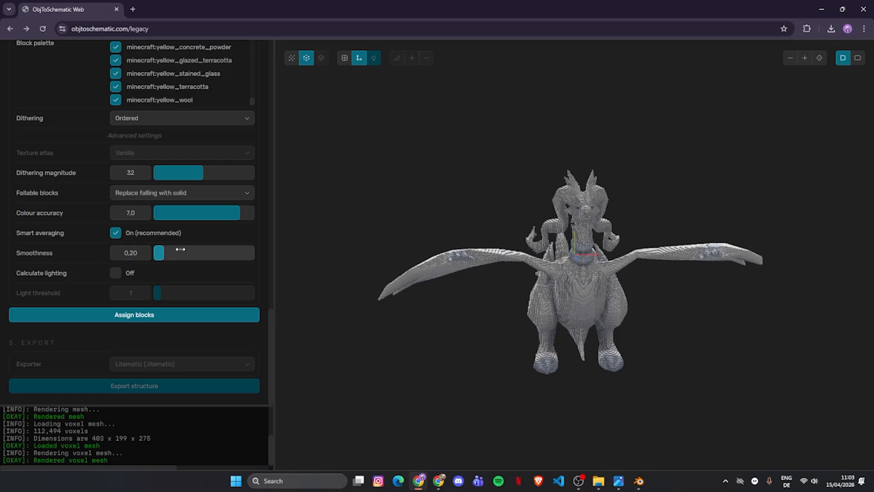
left_click(72, 322)
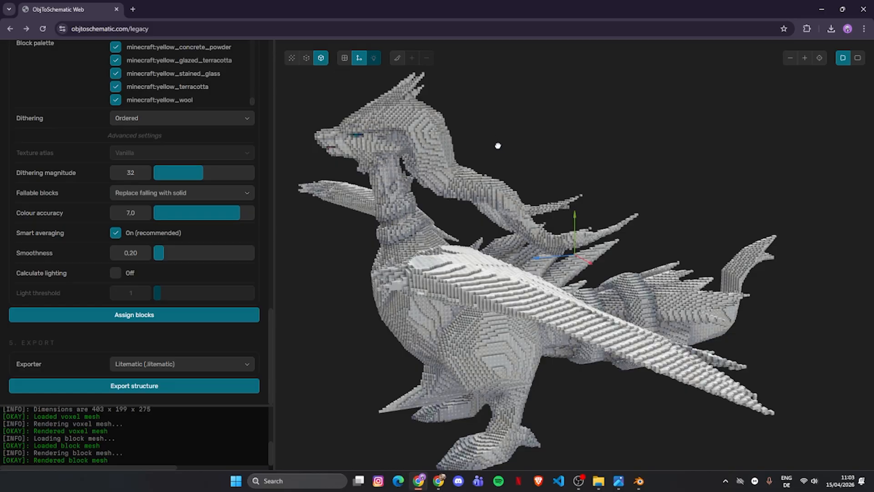
Inspect the block dragon from several sides and export the structure in Litematic (.litematic) format.
left_click_drag(497, 146, 599, 147)
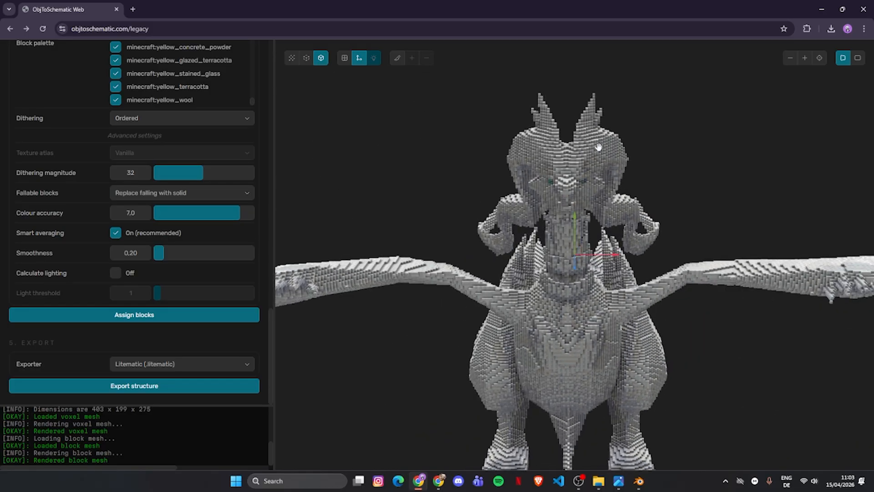
left_click_drag(504, 145, 509, 187)
left_click(135, 366)
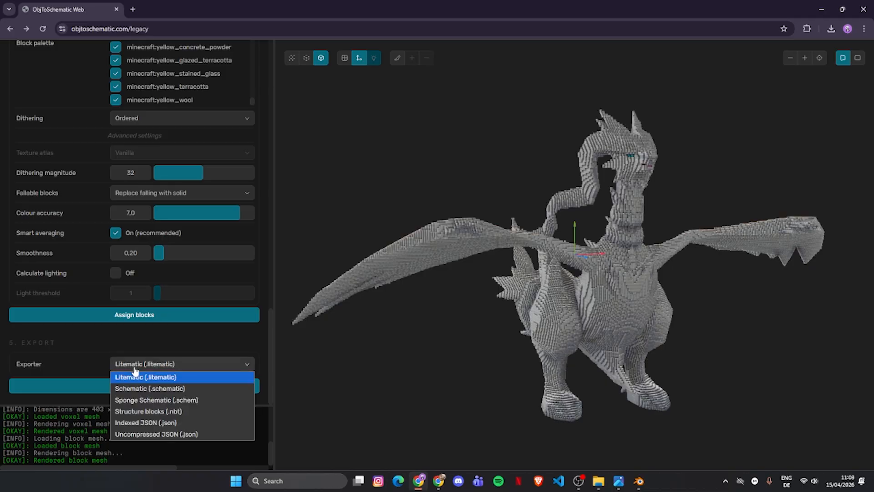
left_click(75, 373)
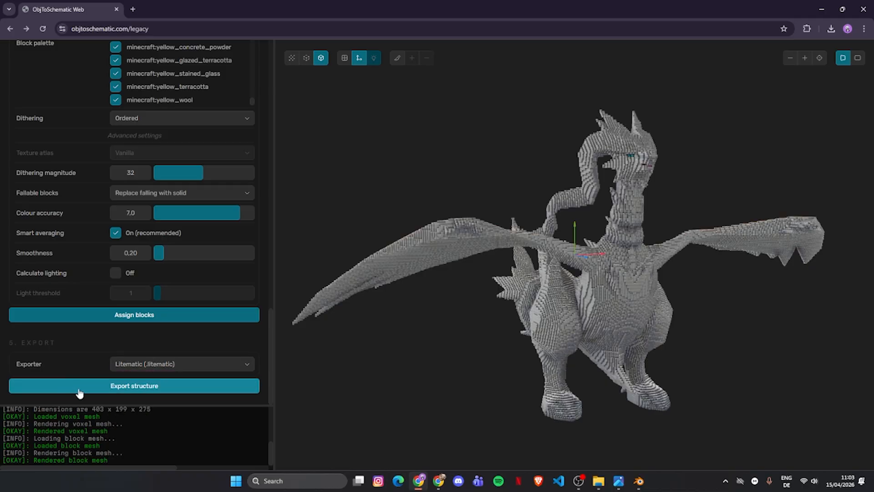
left_click(132, 368)
left_click(131, 368)
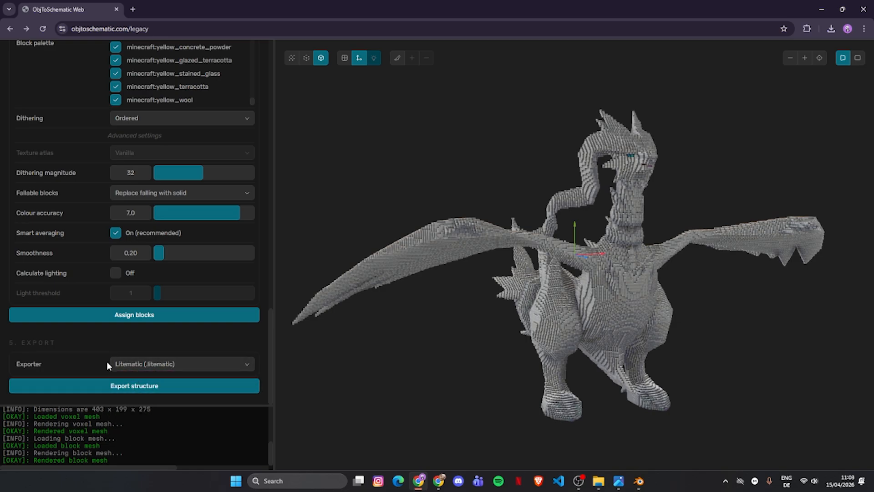
left_click(117, 386)
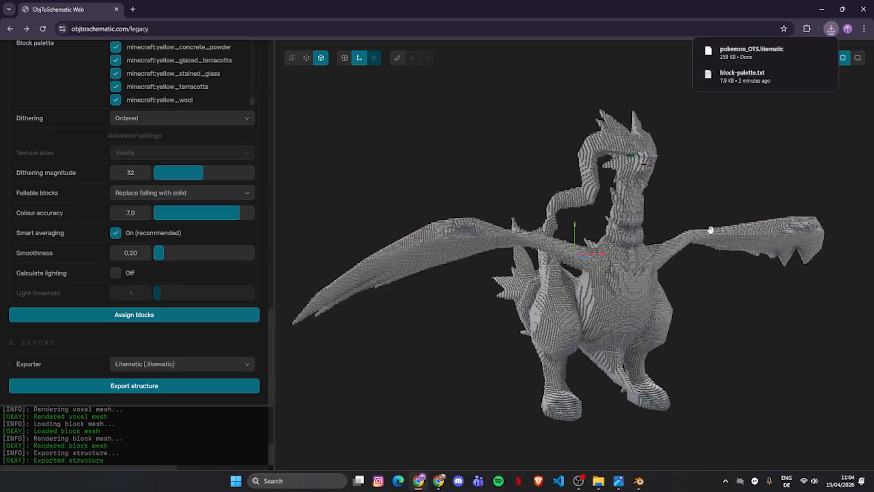
Open the .minecraft schematics folder in File Explorer via %appdata% and place the downloaded pokemon_OTS.litematic in it.
key("super+r")
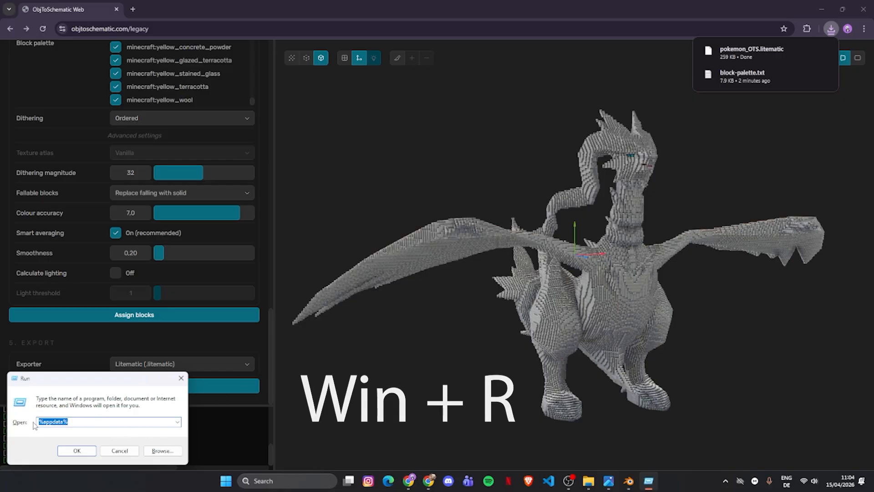
left_click(72, 451)
left_click(233, 198)
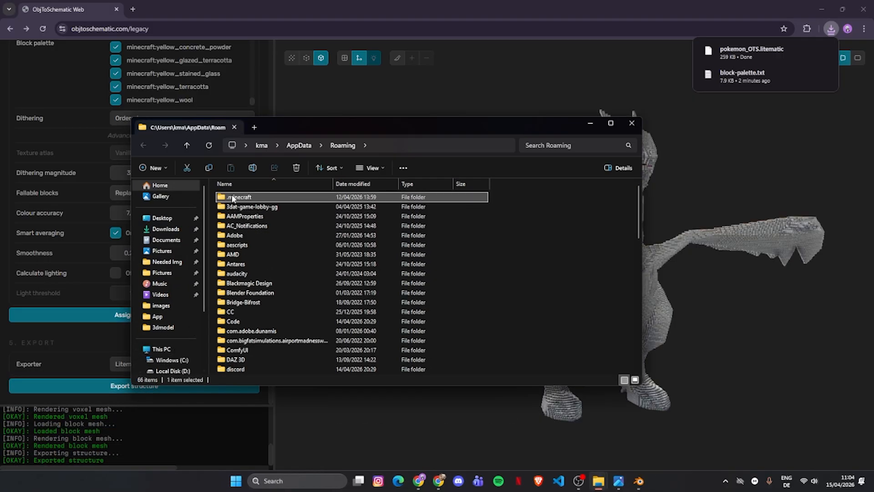
double_click(233, 198)
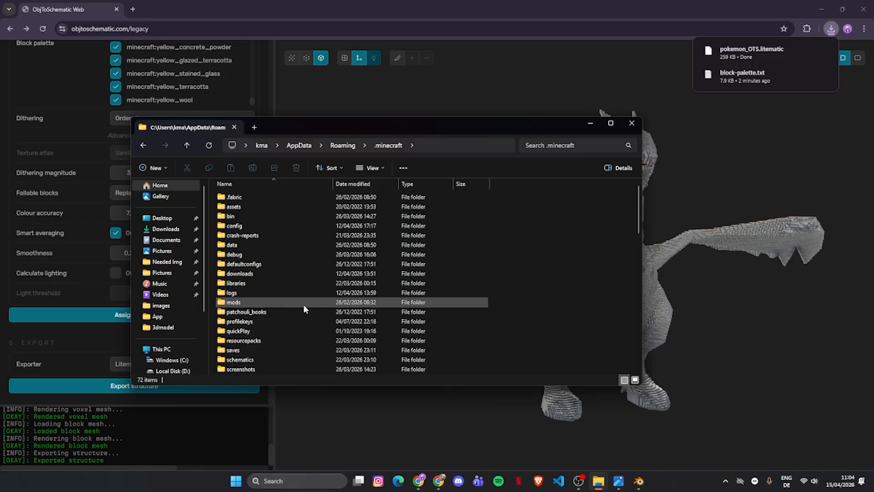
double_click(264, 360)
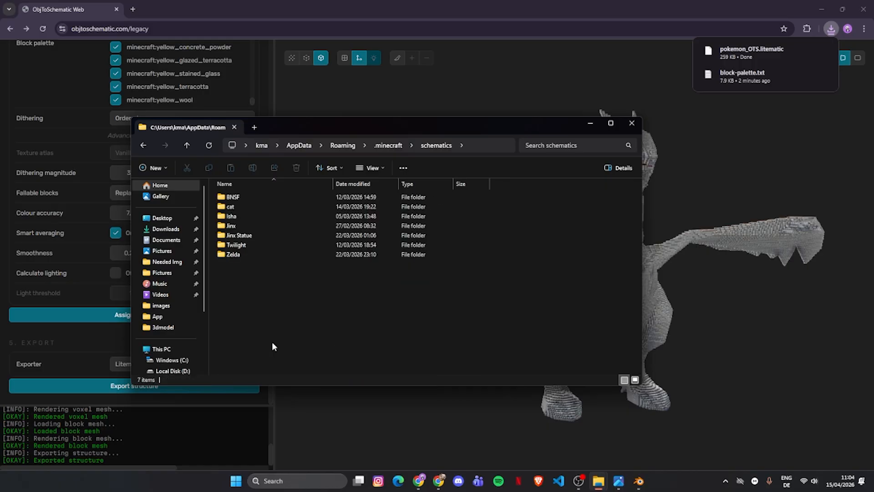
left_click_drag(736, 53, 363, 355)
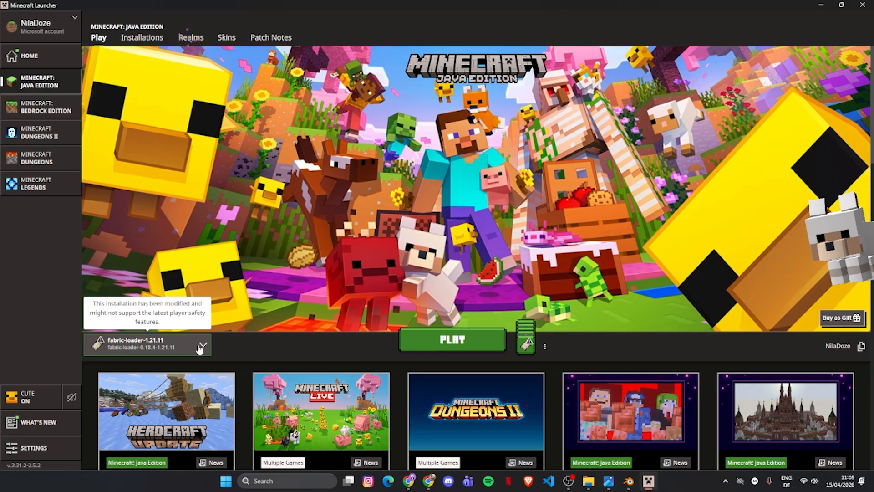
Launch Minecraft Java Edition with fabric-loader-1.21.11 and start a new singleplayer world named "cool pokemon".
left_click(436, 349)
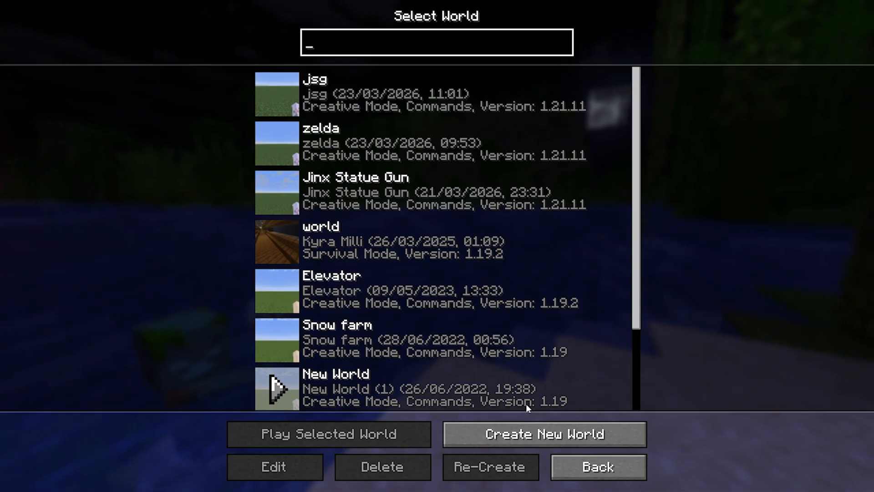
left_click(519, 435)
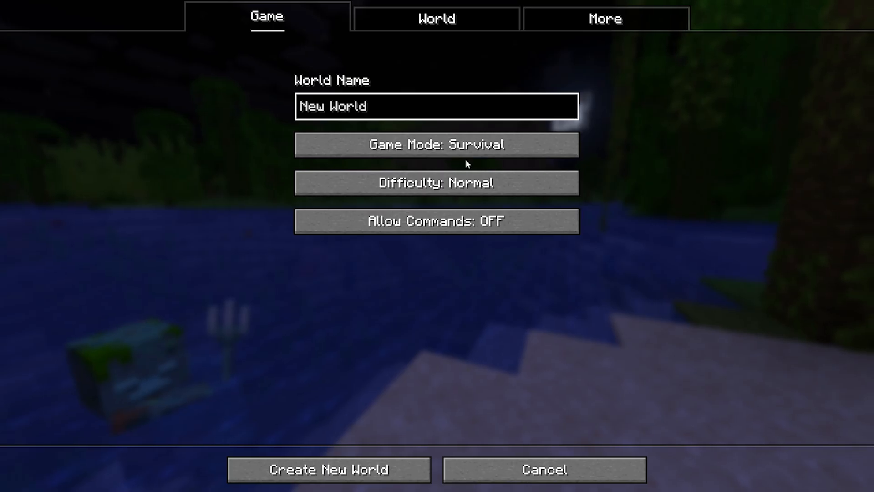
key("ctrl+a")
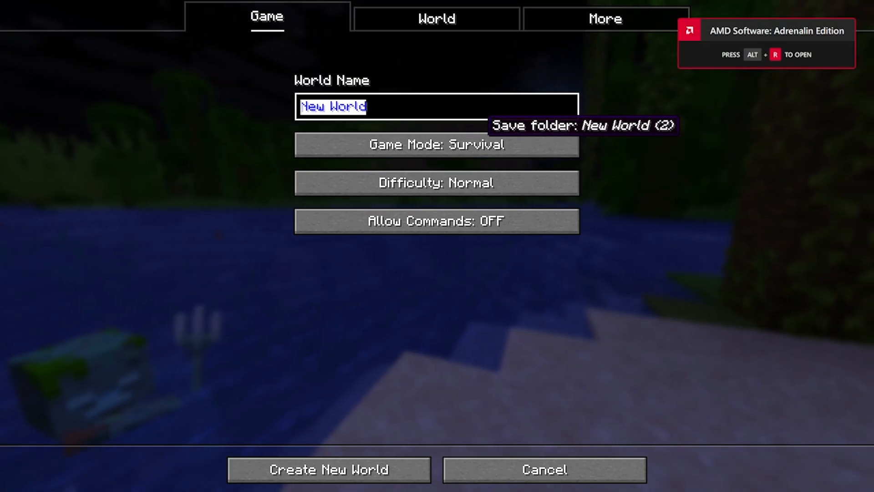
type("cool pok")
key("BackSpace")
type("l ")
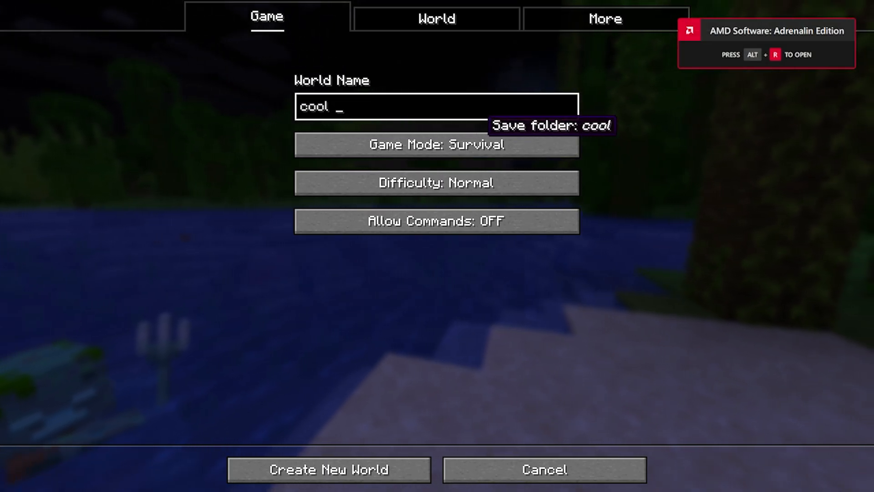
type("pokemon")
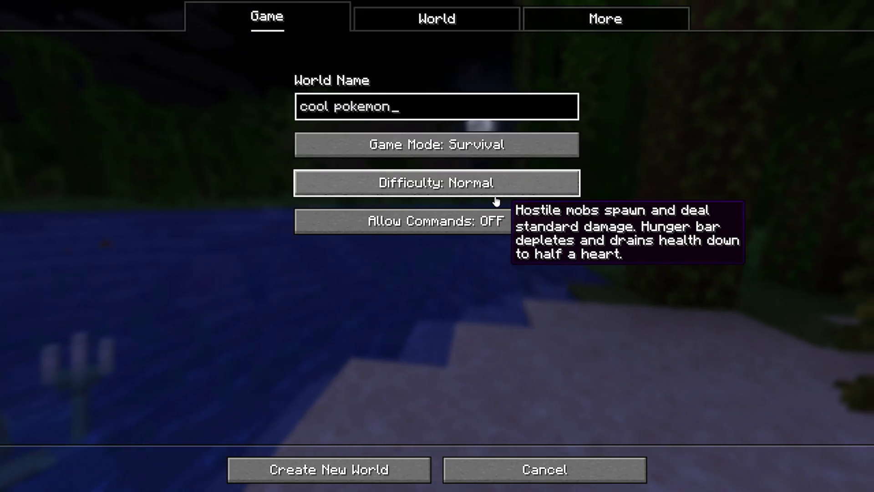
Set the new world's game mode to Creative and its difficulty to Peaceful.
left_click(516, 153)
left_click(501, 148)
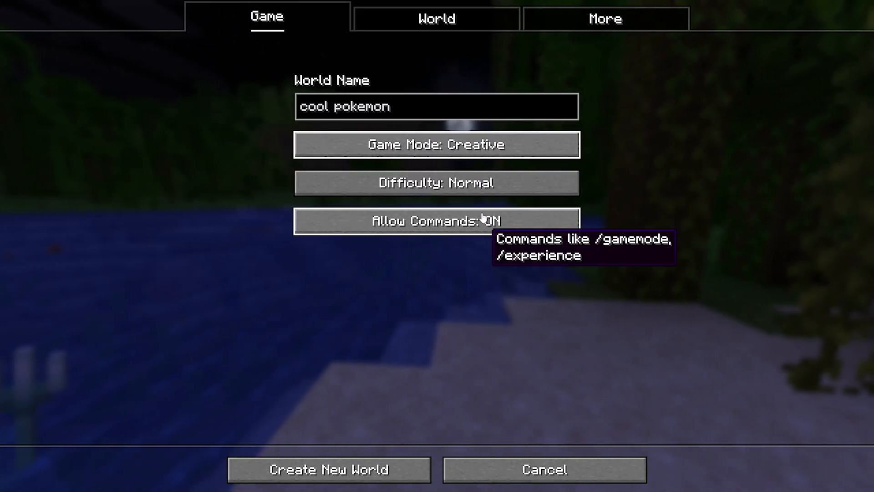
left_click(463, 182)
left_click(462, 182)
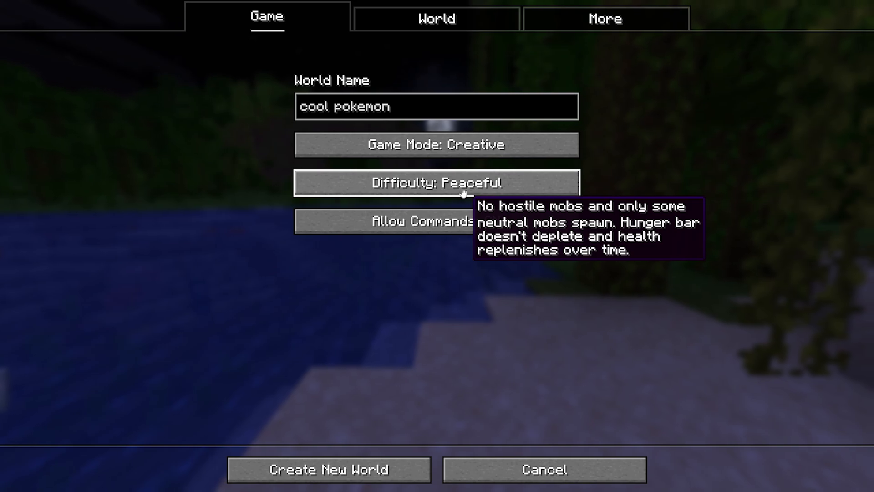
Set the world type to Superflat and create the world.
left_click(494, 18)
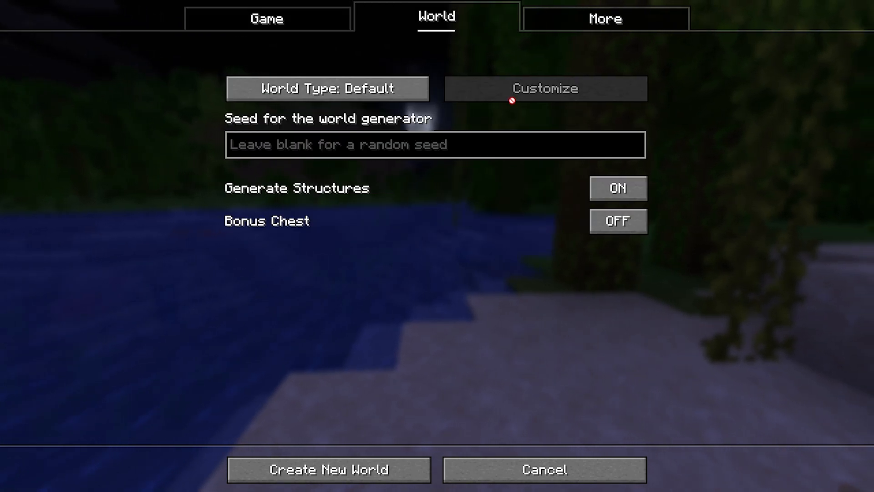
left_click(605, 21)
left_click(401, 23)
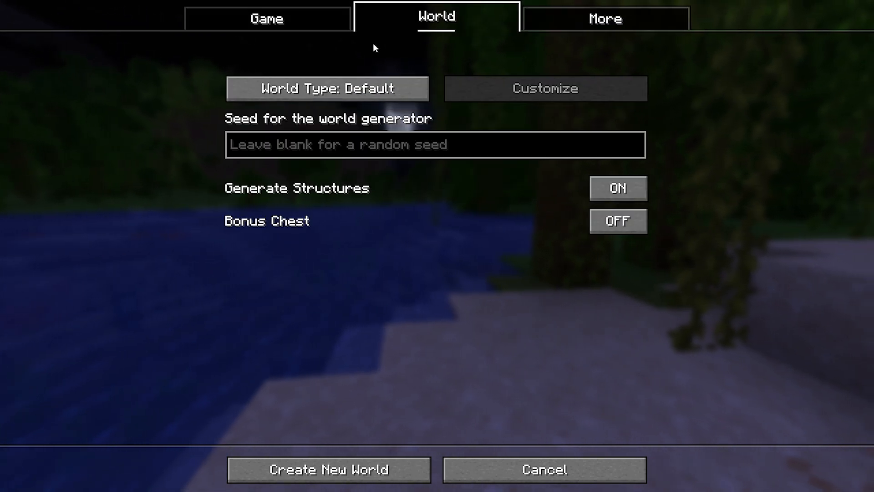
left_click(355, 88)
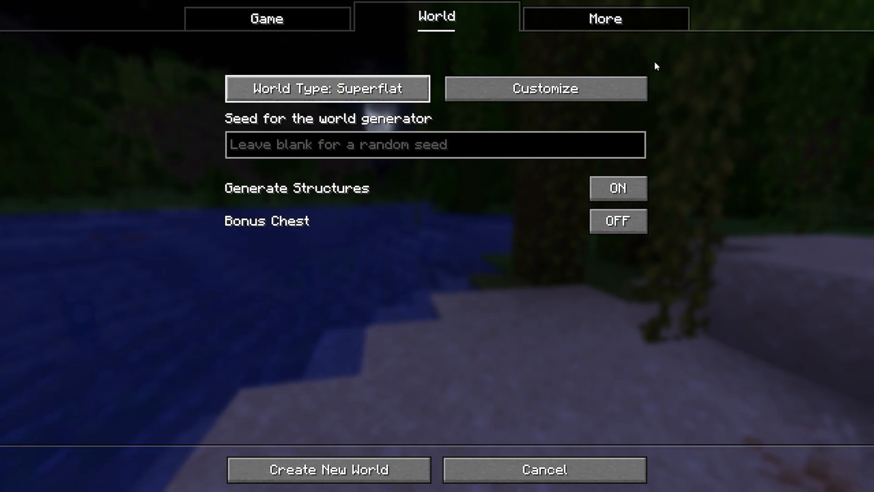
left_click(299, 467)
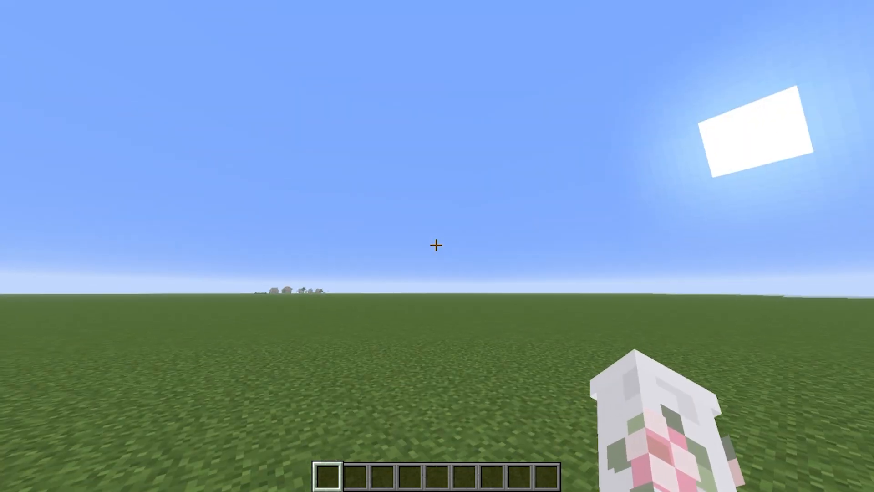
Load the pokemon_OTS schematic in Litematica with a placement created for it.
key("m")
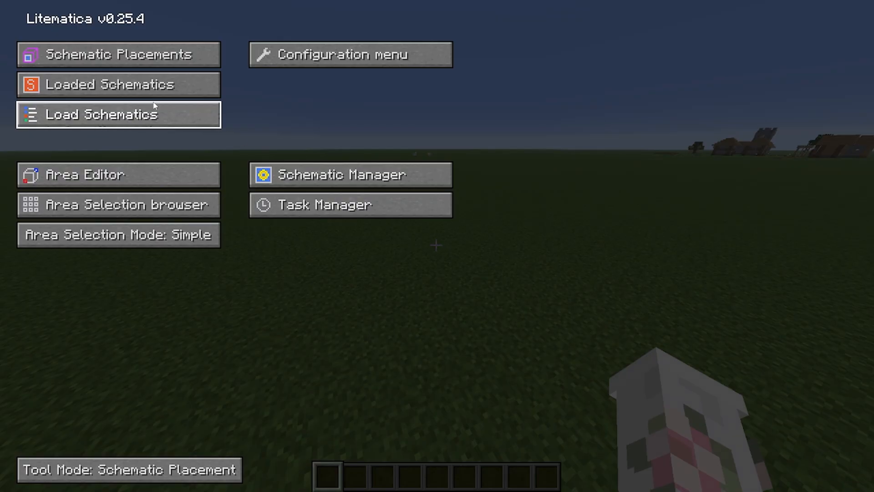
left_click(139, 116)
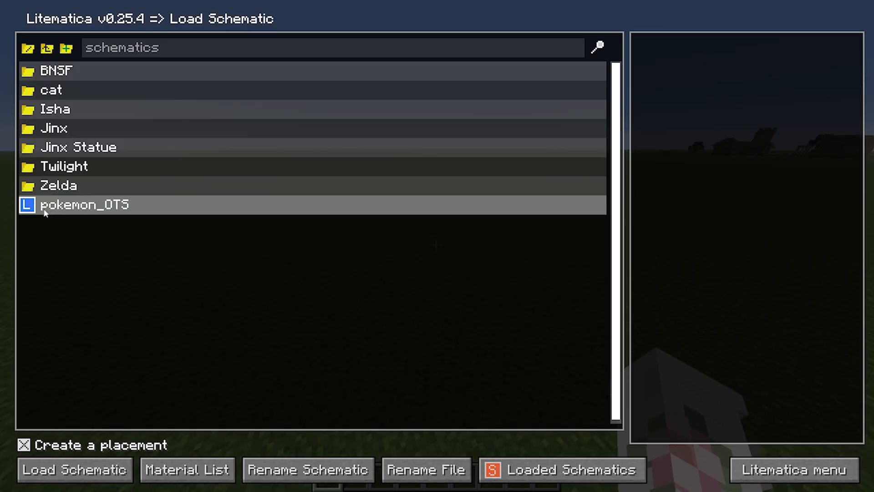
left_click(84, 207)
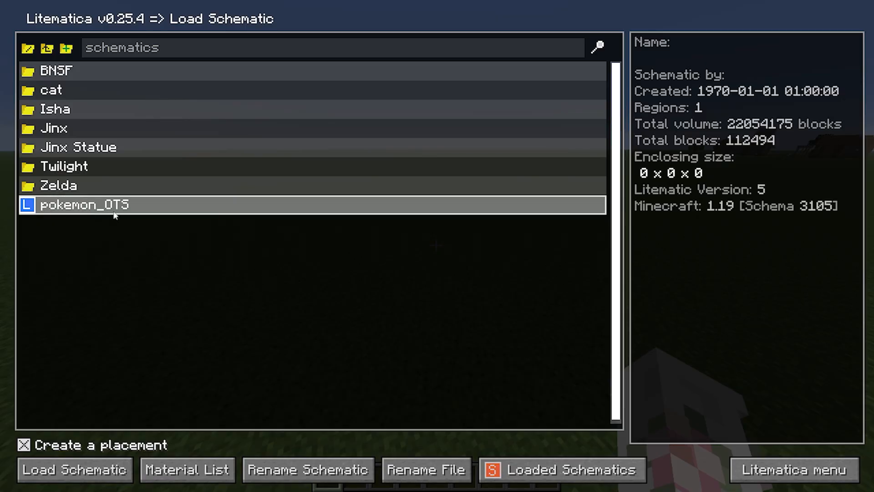
left_click(111, 470)
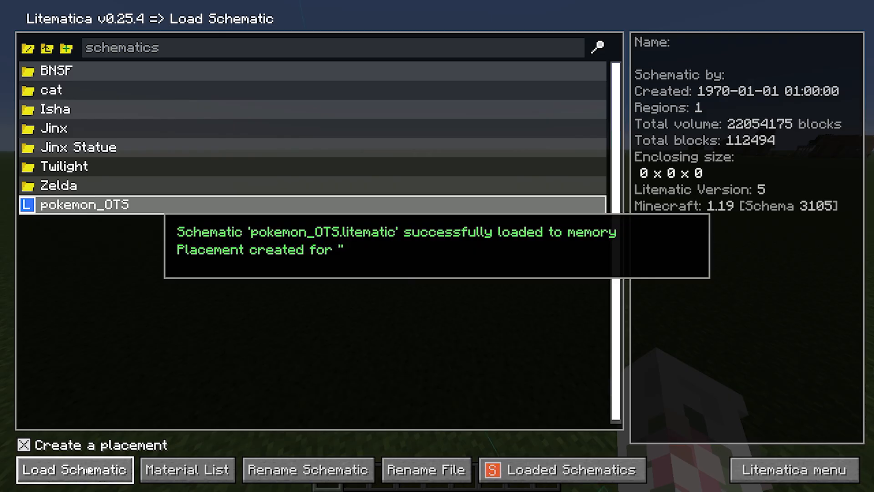
key("Escape")
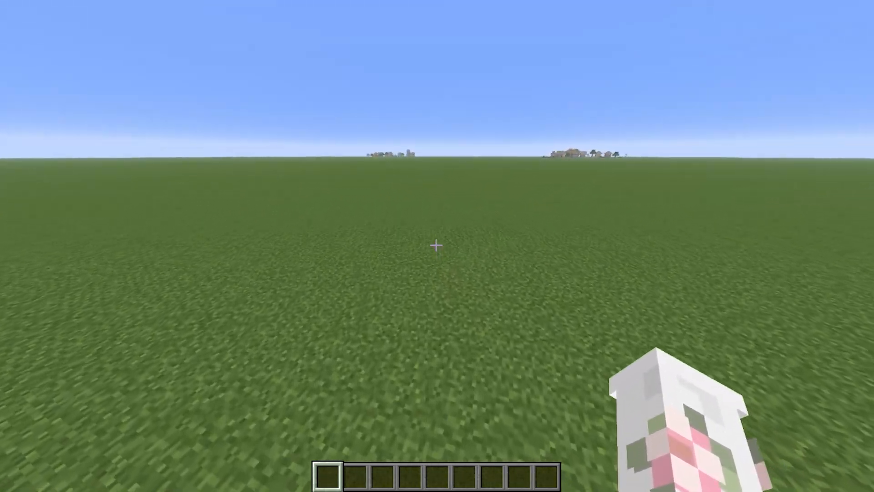
Take a stick from the creative inventory into the first hotbar slot and check the Litematica tool mode.
key("e")
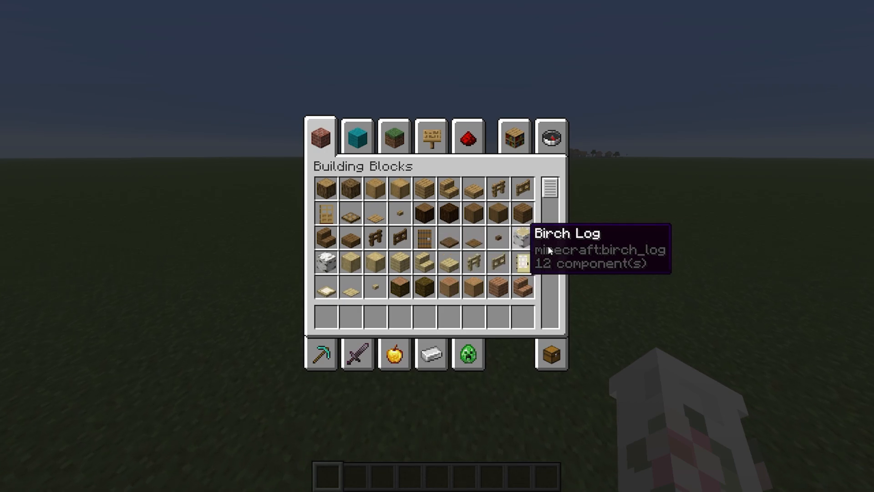
key("e")
key("m")
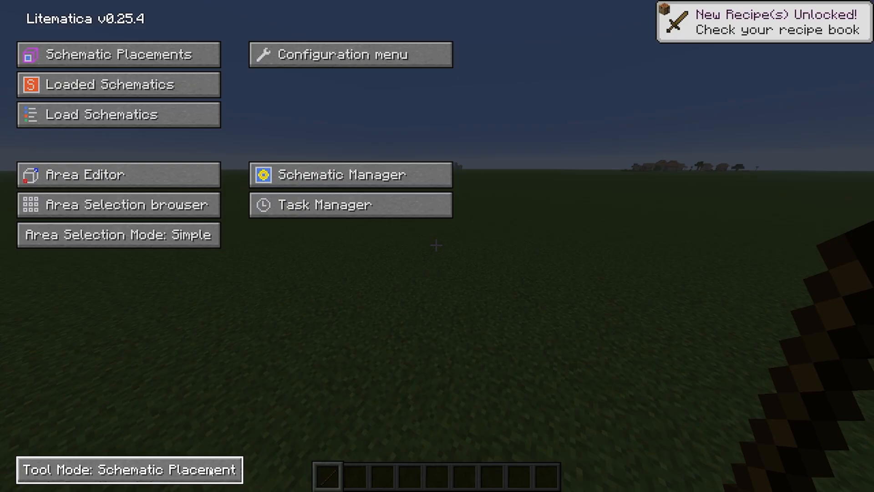
key("Escape")
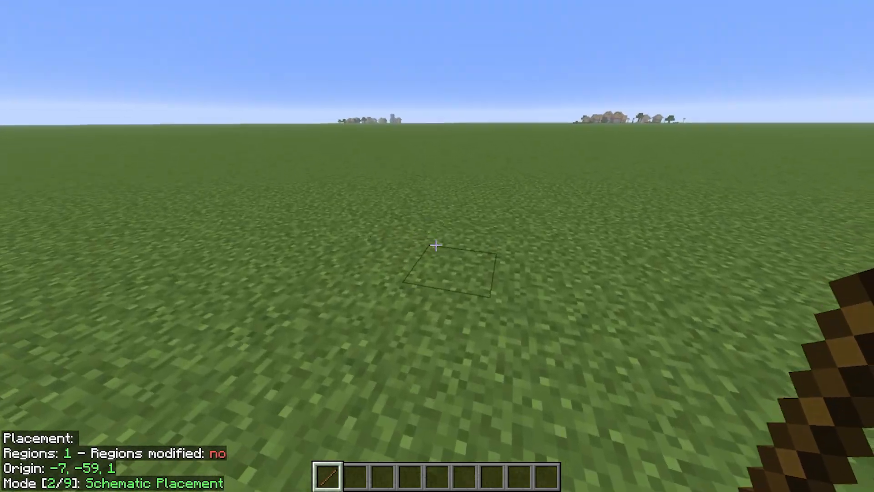
Use the stick to move the dragon's schematic placement to origin -213, -60, -302 on the grass.
right_click(436, 245)
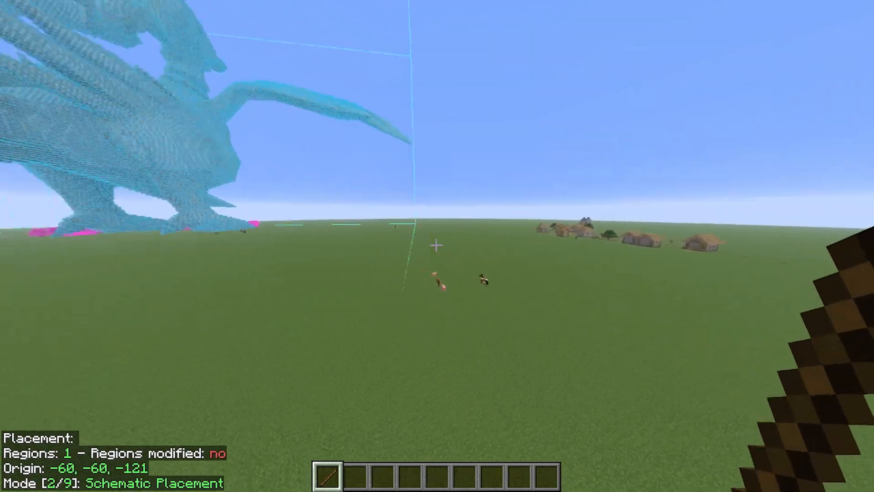
left_click(436, 245)
key("w")
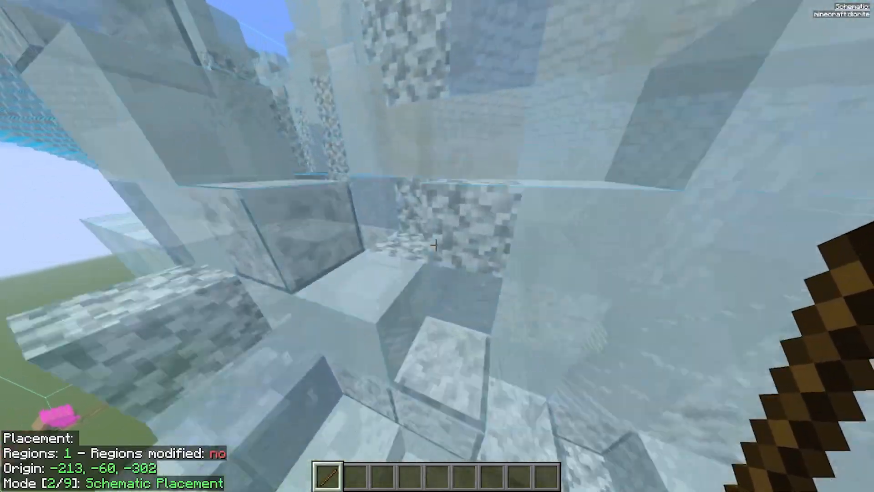
key("w")
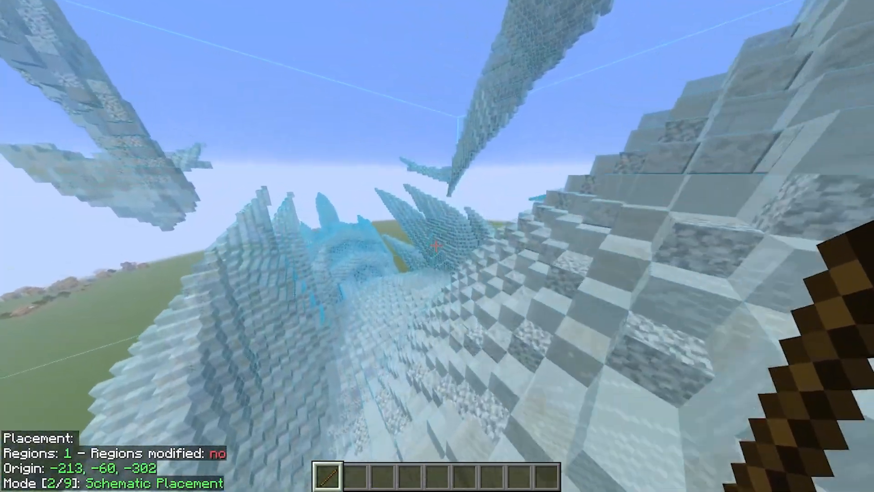
key("w")
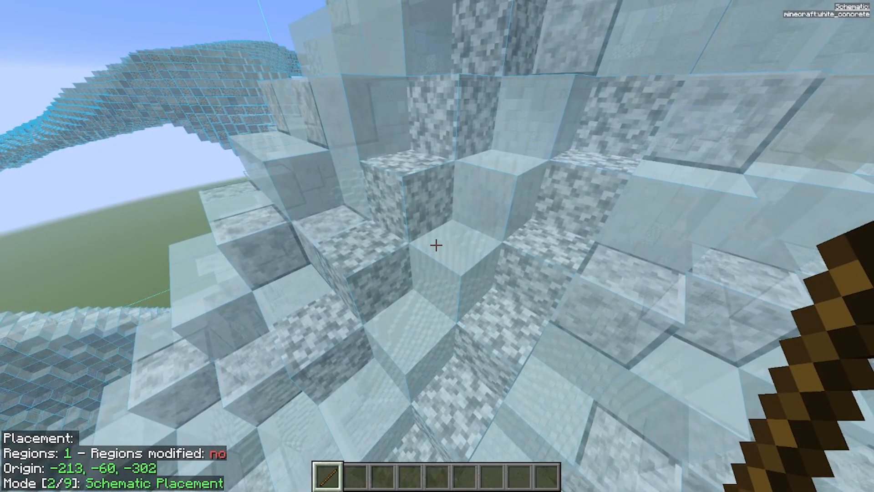
Run the Schematic Verifier on the placement and read through its list of missing blocks.
key("m")
key("Escape")
key("m+v")
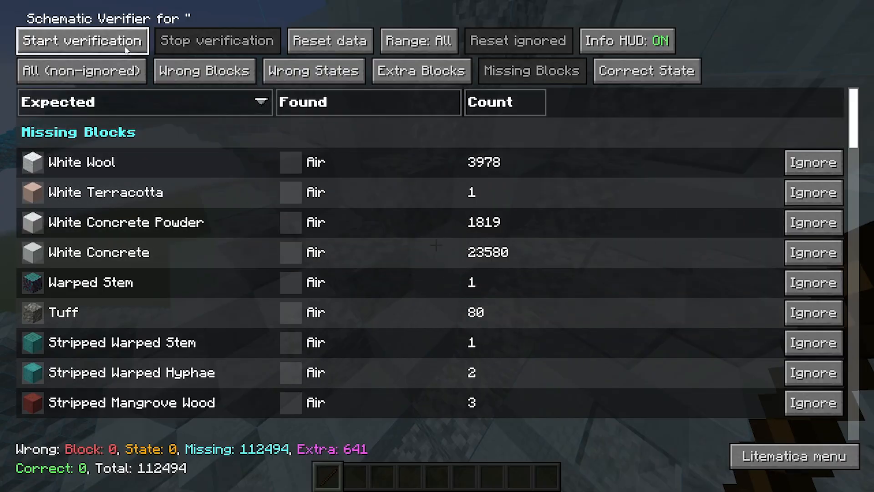
left_click(110, 41)
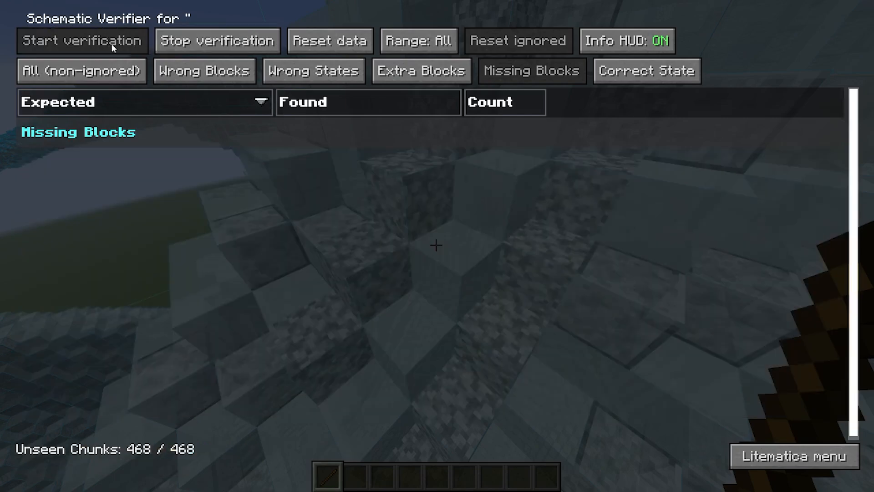
key("Escape")
key("m+v")
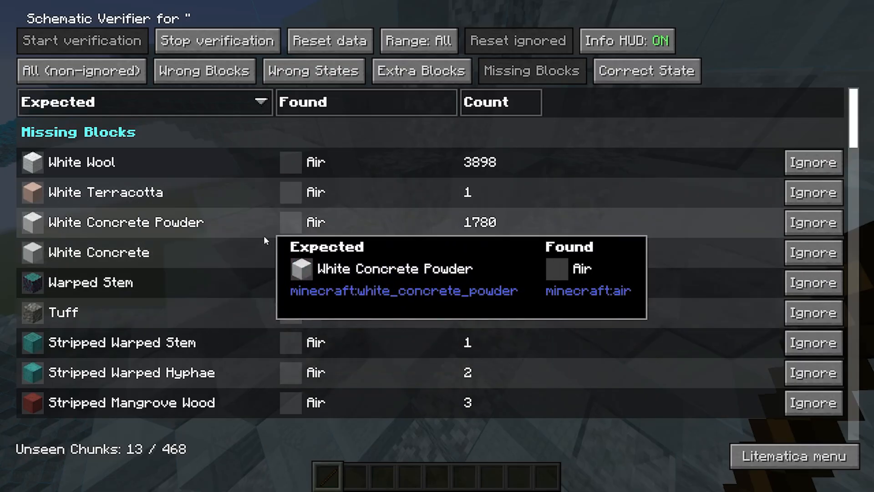
scroll(260, 285, "down", 10)
scroll(273, 323, "down", 15)
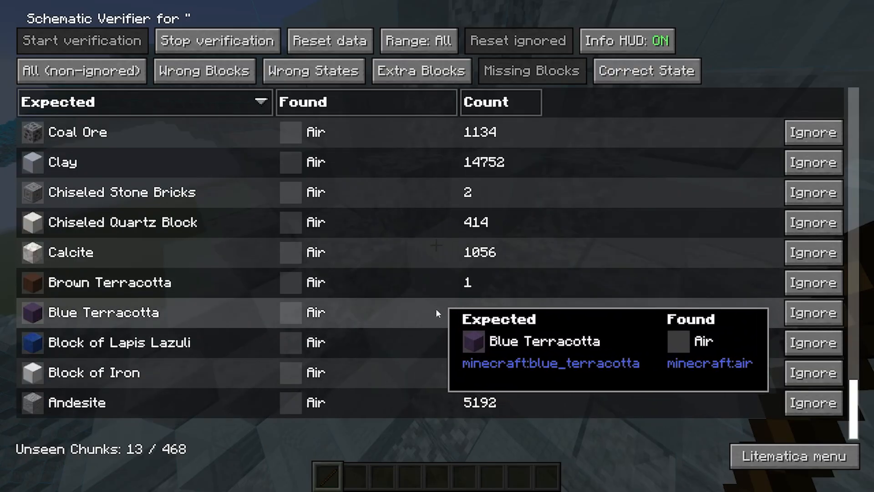
key("Escape")
Fly around the ghost dragon to examine its body, legs and tail.
key("w")
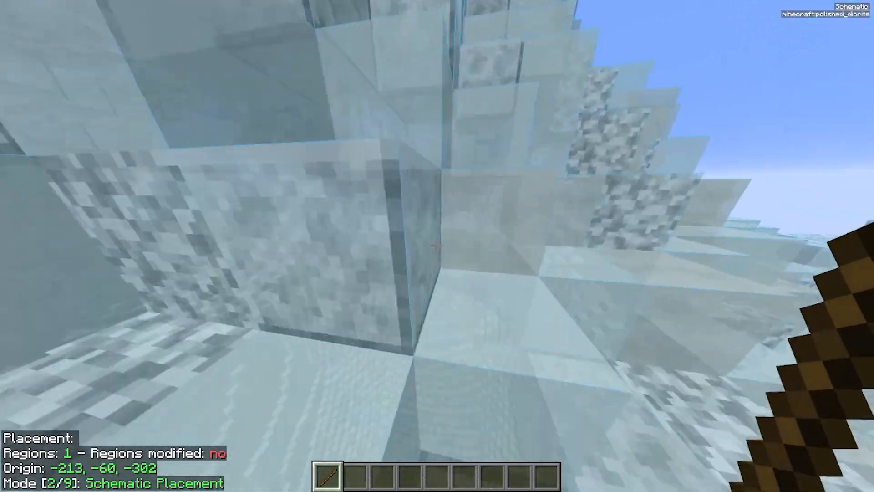
key("s")
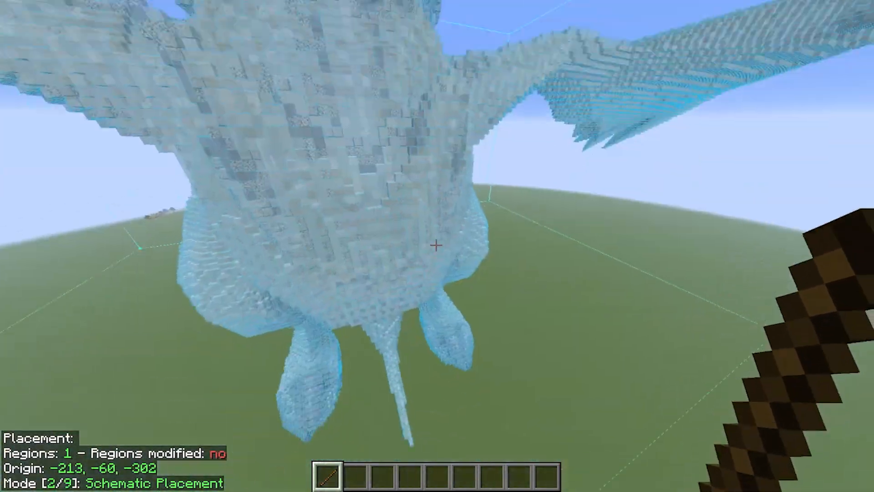
key("w")
key("s")
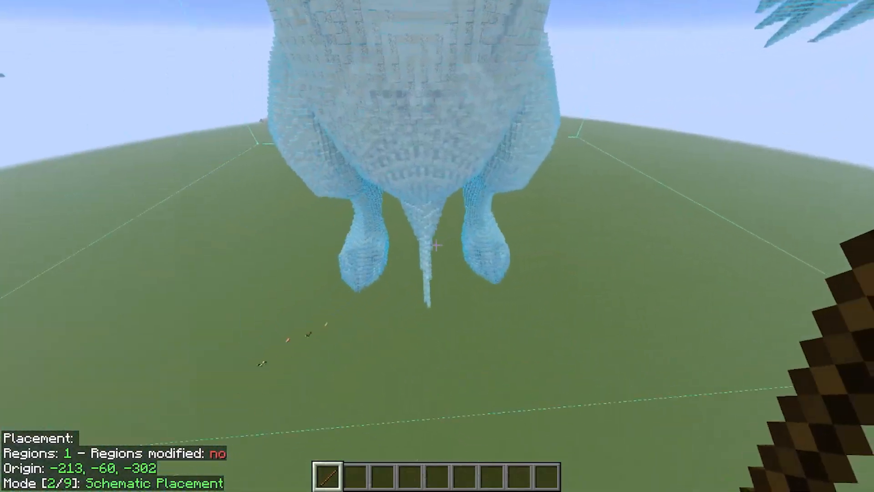
key("s")
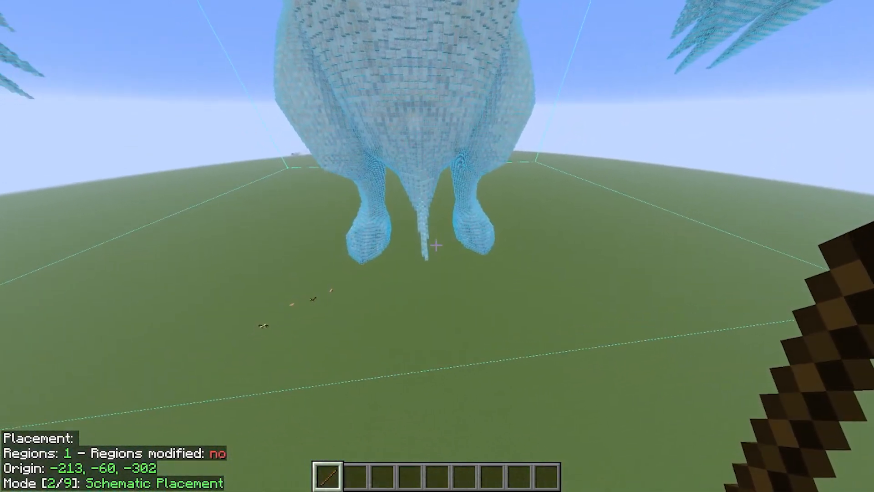
key("w")
key("w")
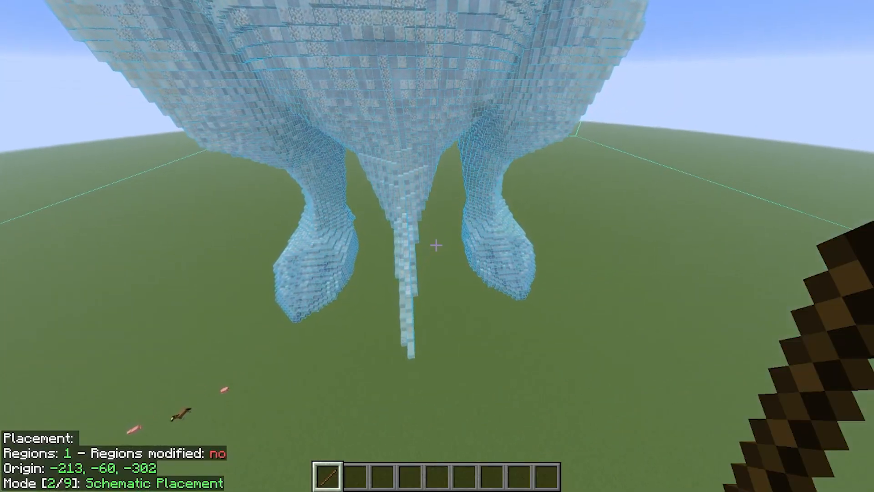
Set the Litematica tool mode to Paste Schematic in world and look up the executeOperation hotkey in the configuration.
key("m")
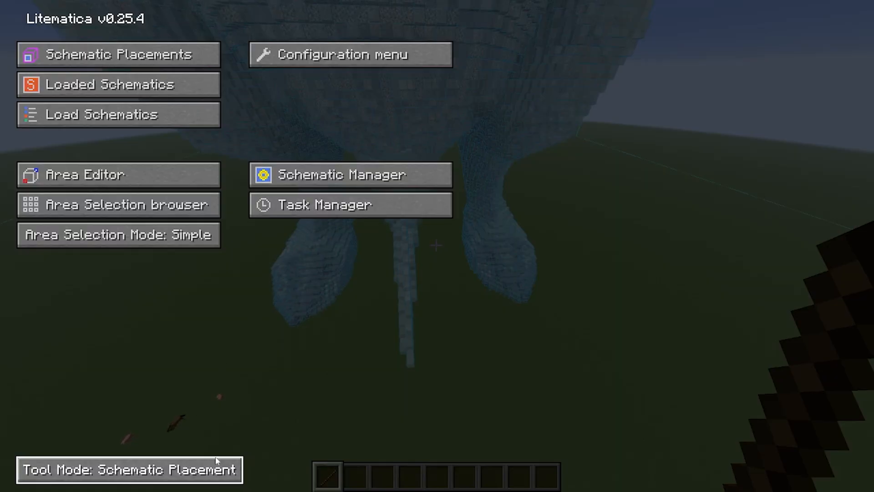
left_click(182, 480)
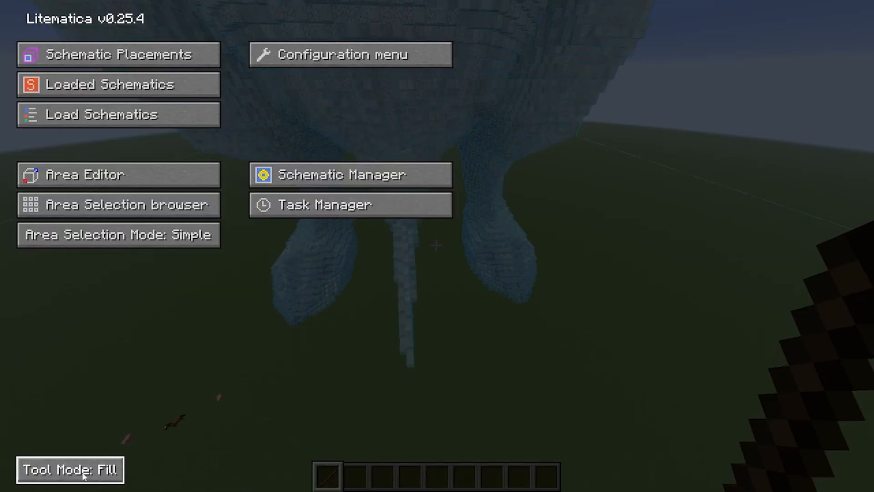
left_click(337, 62)
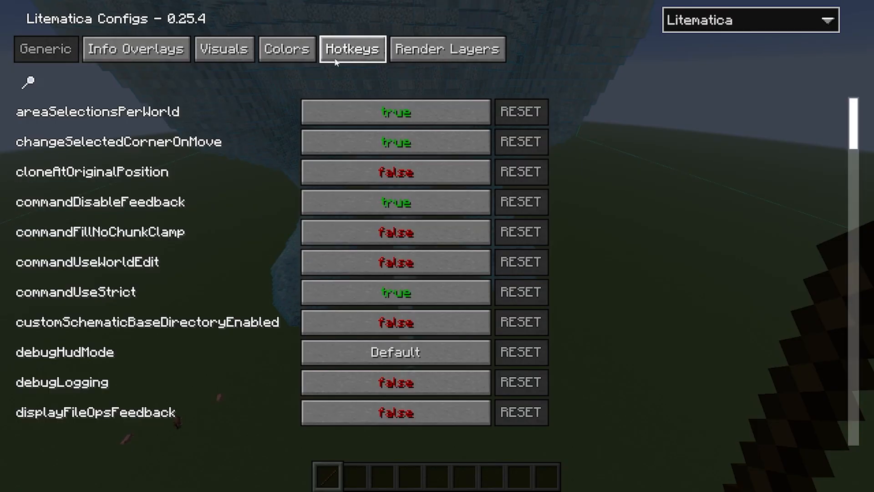
left_click(336, 60)
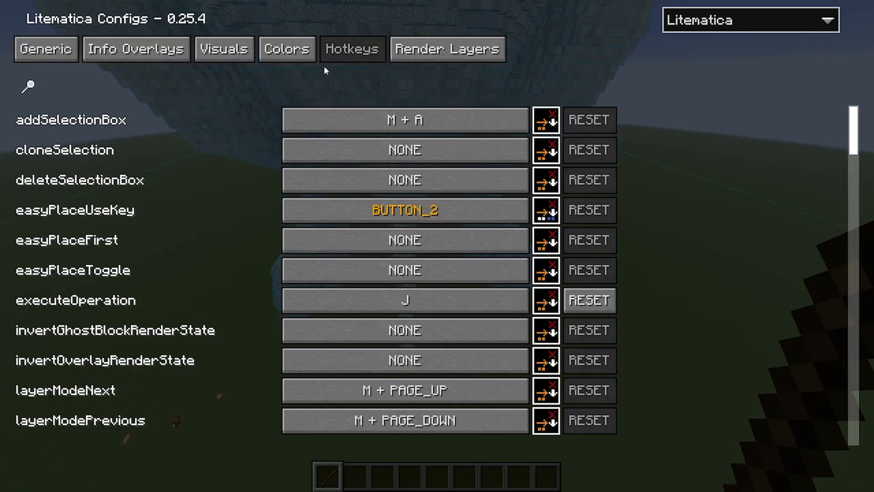
scroll(114, 238, "down", 3)
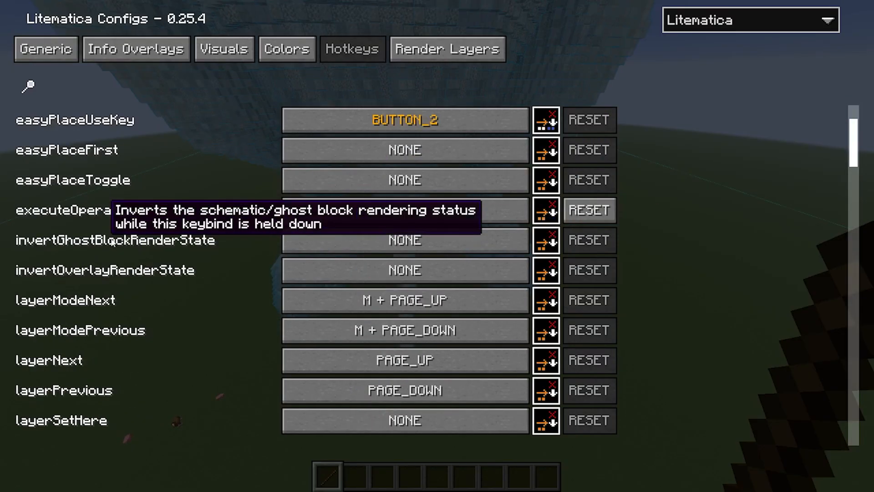
scroll(136, 259, "up", 3)
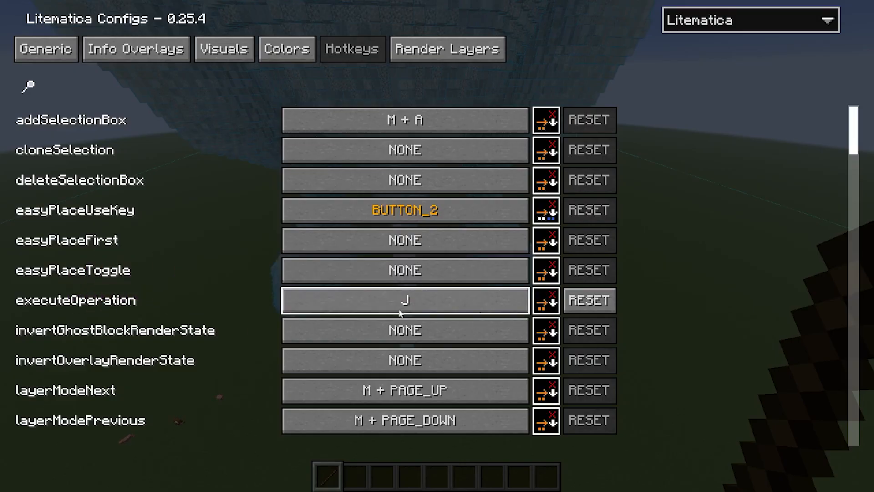
Paste the dragon schematic into the world as real blocks and switch to the empty second hotbar slot.
key("Escape")
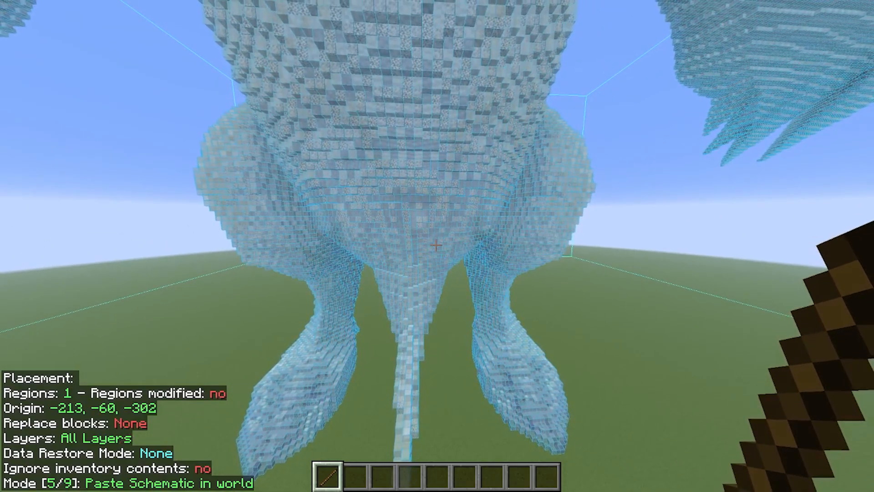
key("p")
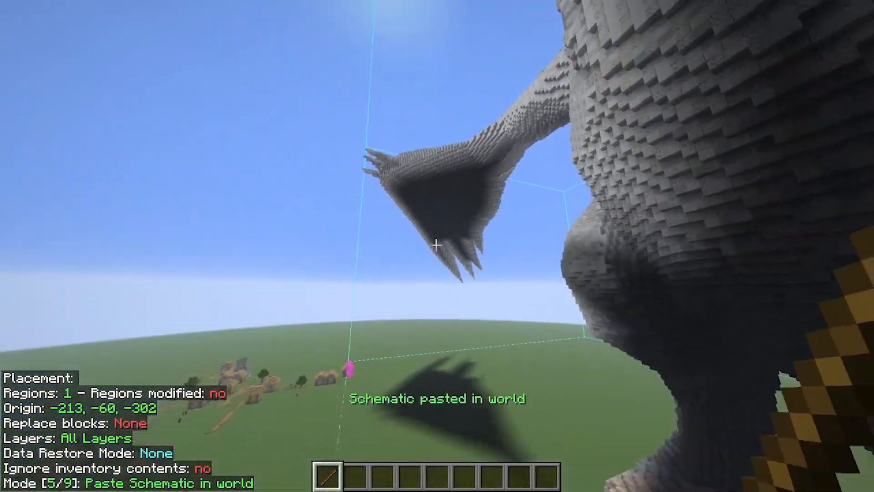
key("2")
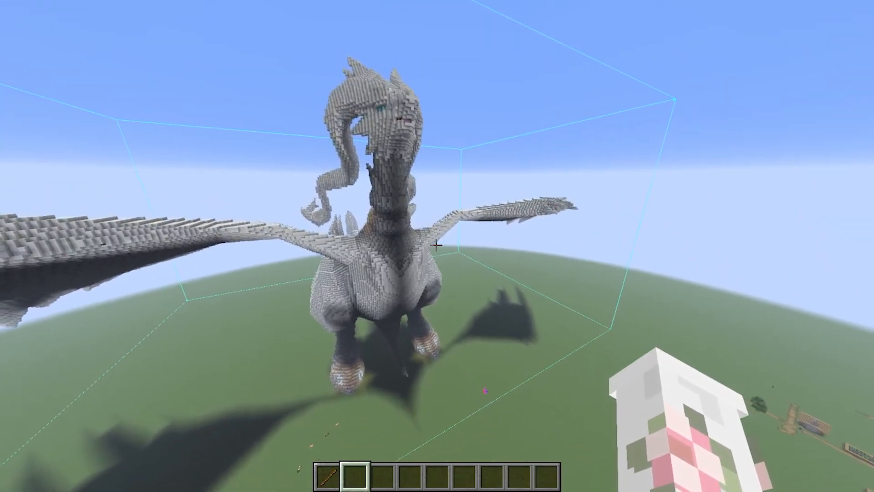
Unload the pasted schematic from Litematica's loaded schematics and view the finished dragon from the front.
key("m")
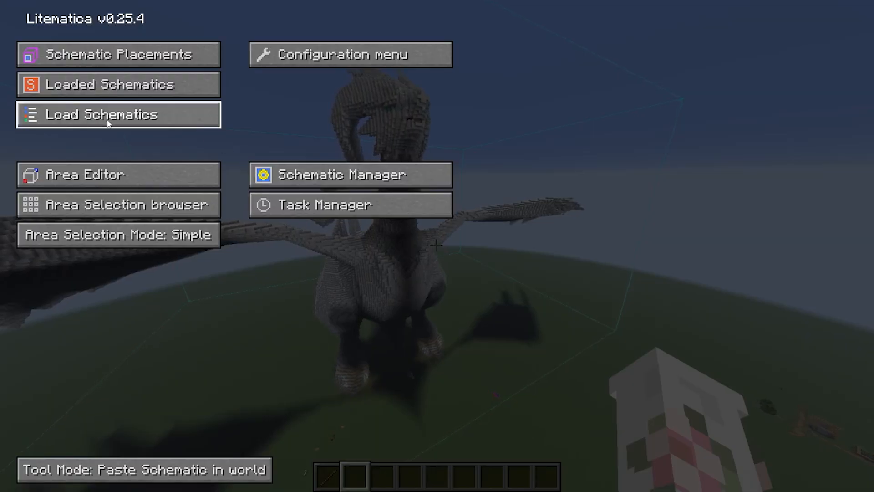
left_click(110, 86)
left_click(823, 86)
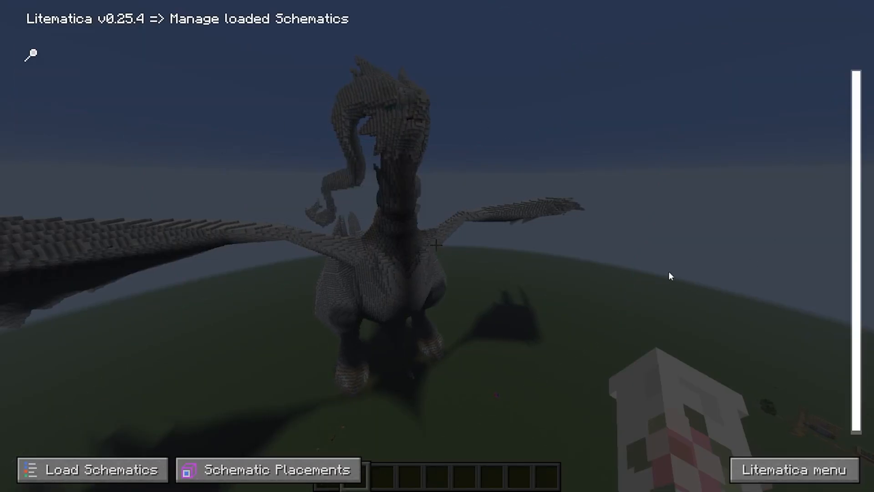
key("Escape")
key("Escape")
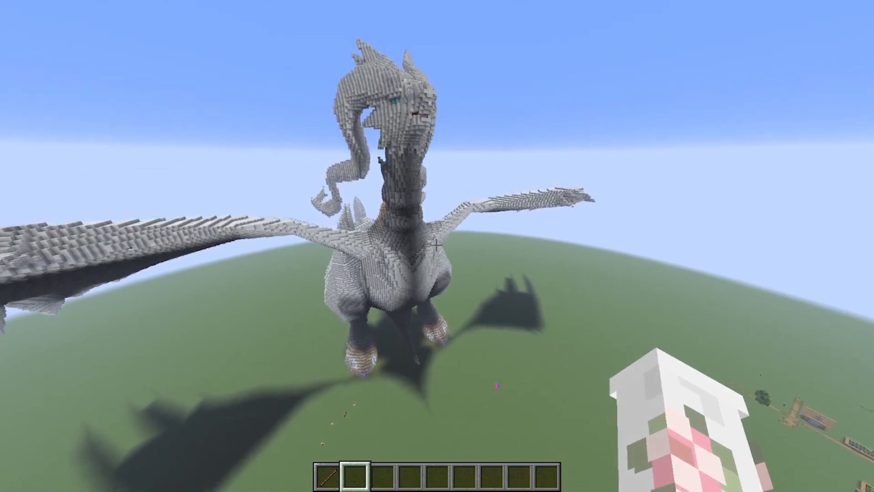
key("d")
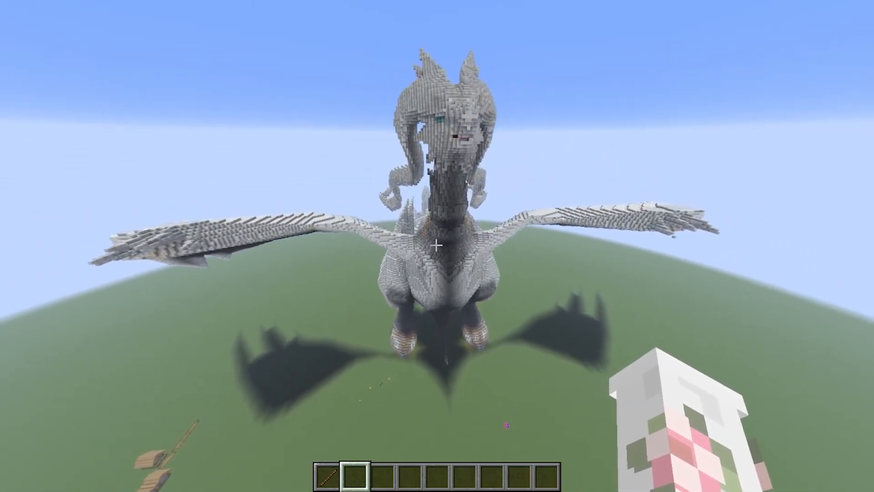
key("d")
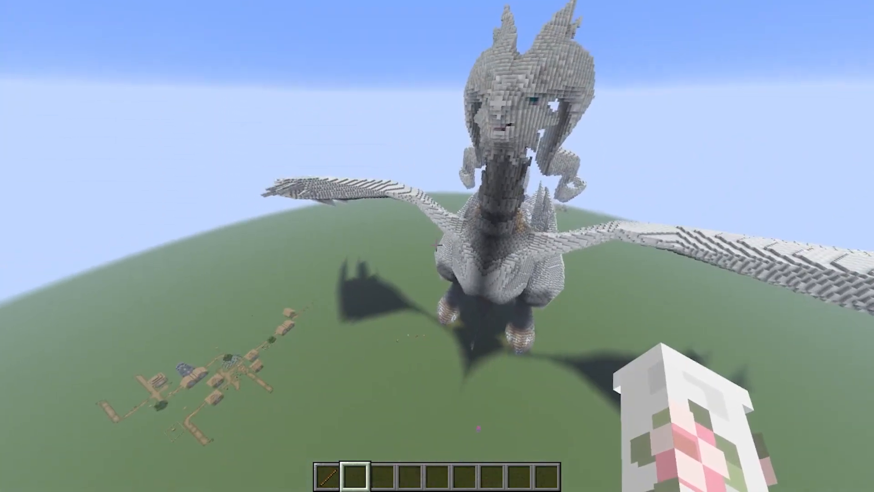
View the finished dragon from a slightly different angle, then save the world and quit to the title screen.
key("d")
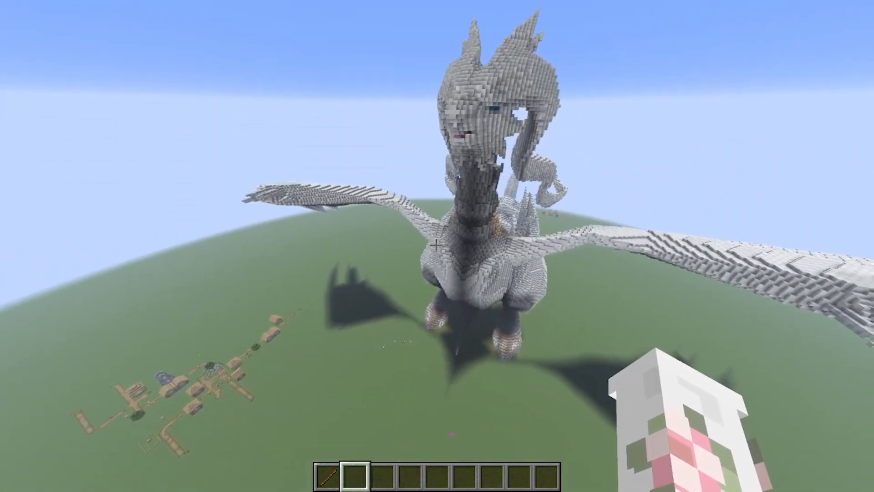
key("d")
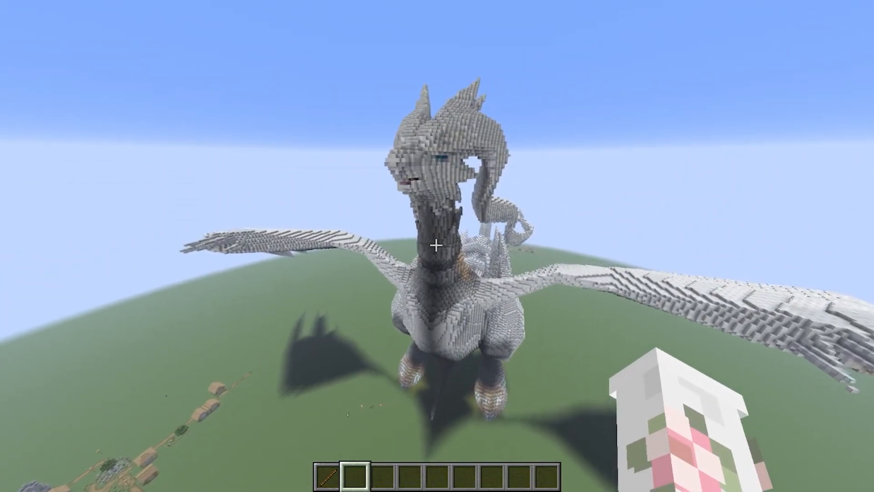
key("Escape")
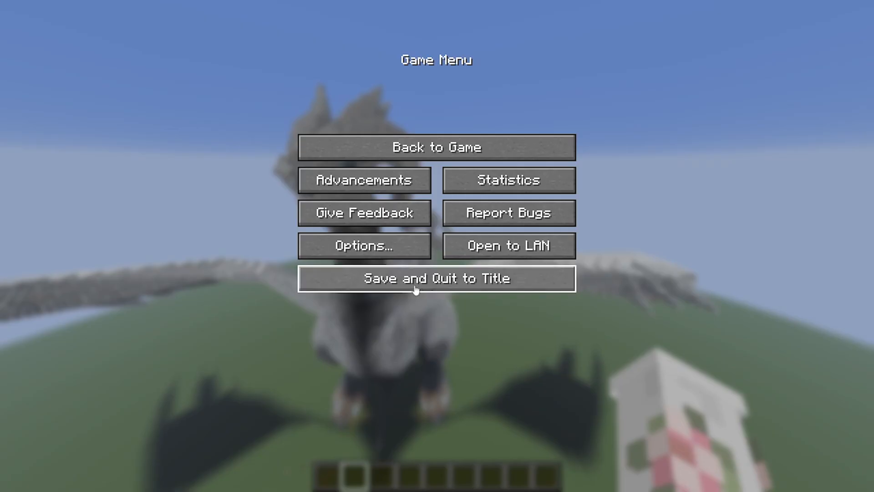
left_click(416, 288)
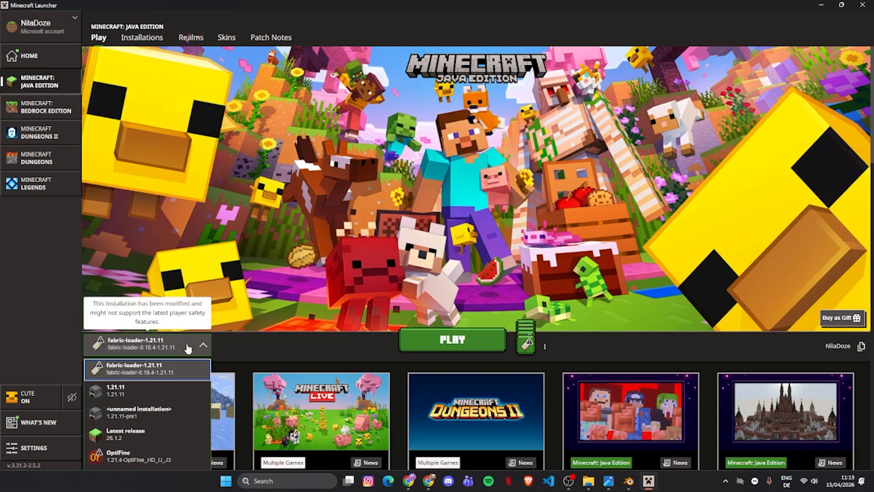
Switch to the Minecraft Launcher and launch the OptiFine 1.21.4 installation.
left_click(123, 455)
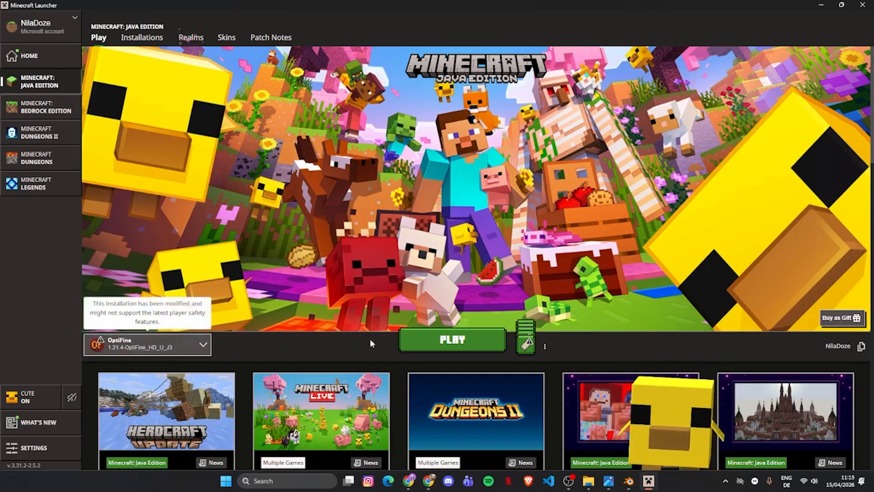
left_click(437, 344)
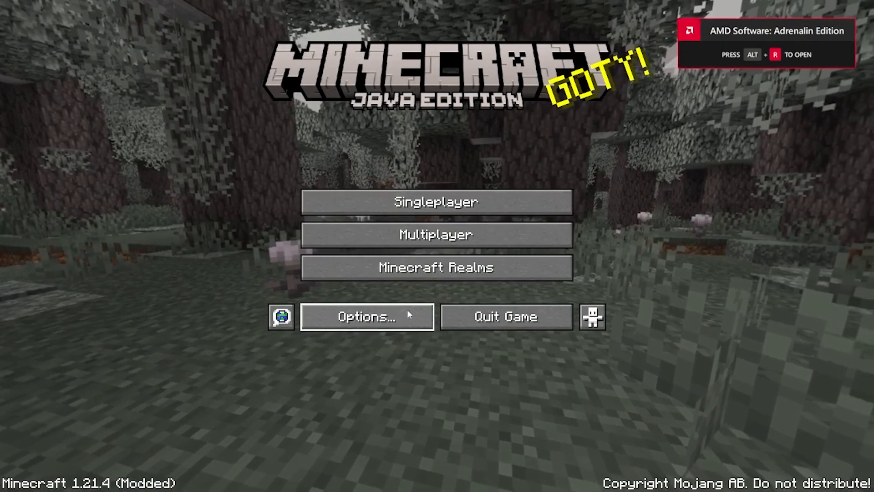
Make sure BSL_v10.1.1.zip is the active shader pack in the video settings and return to them.
left_click(383, 316)
left_click(331, 173)
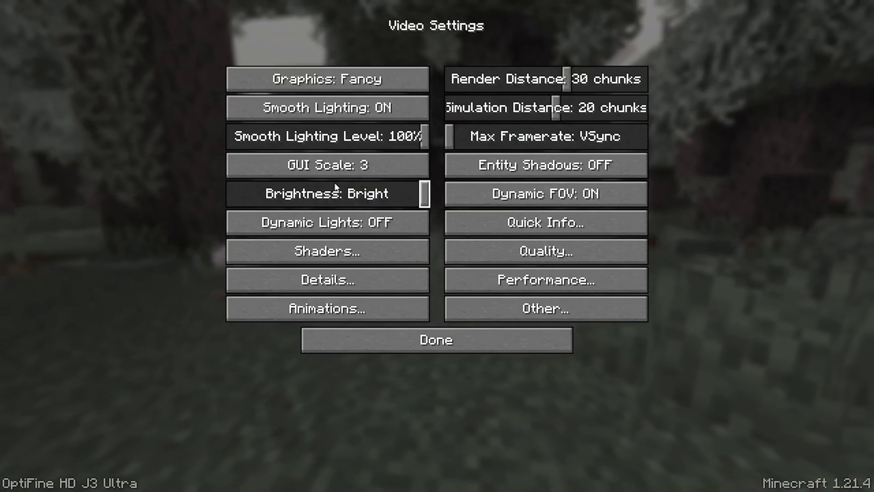
left_click(404, 248)
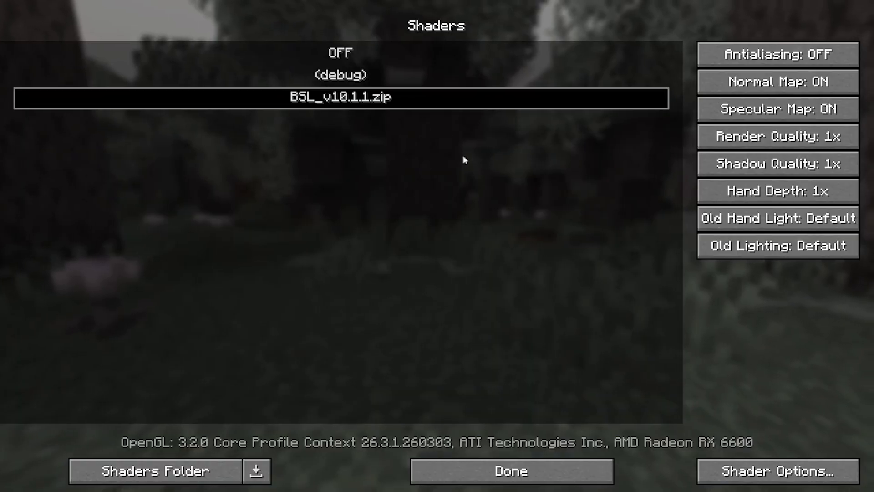
left_click(496, 484)
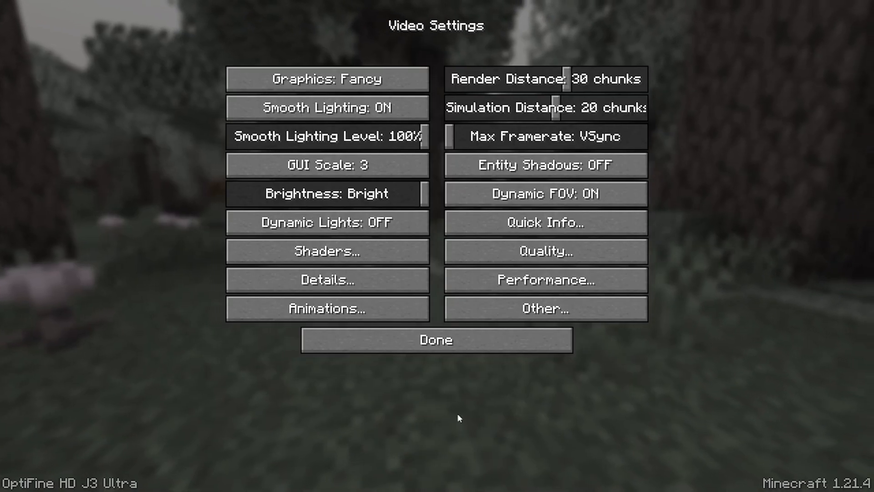